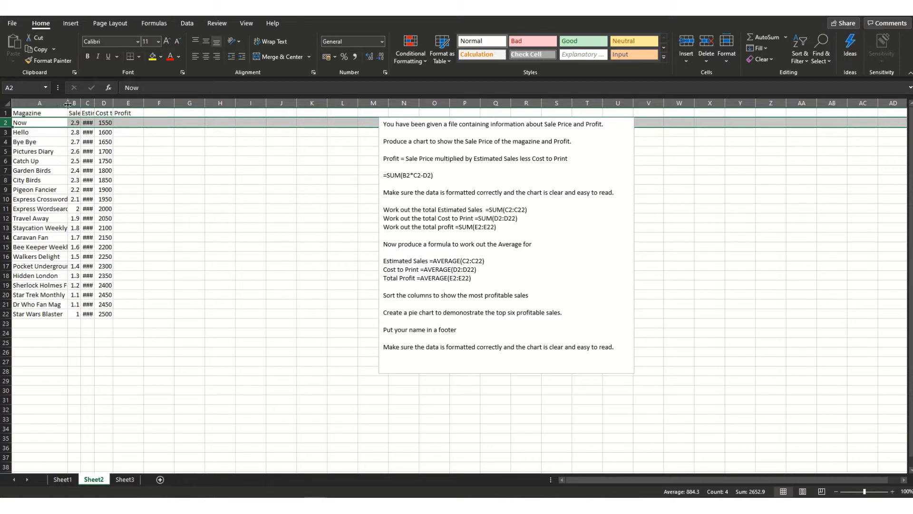
Step: AutoFit columns A–E so the magazine names and the Sale Price, Cost to Print and Profit headers show in full
double_click(68, 103)
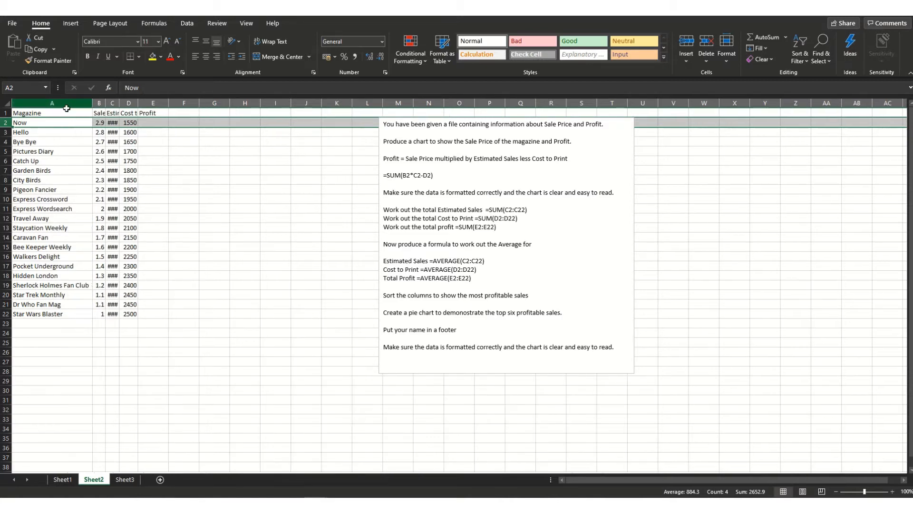
double_click(106, 104)
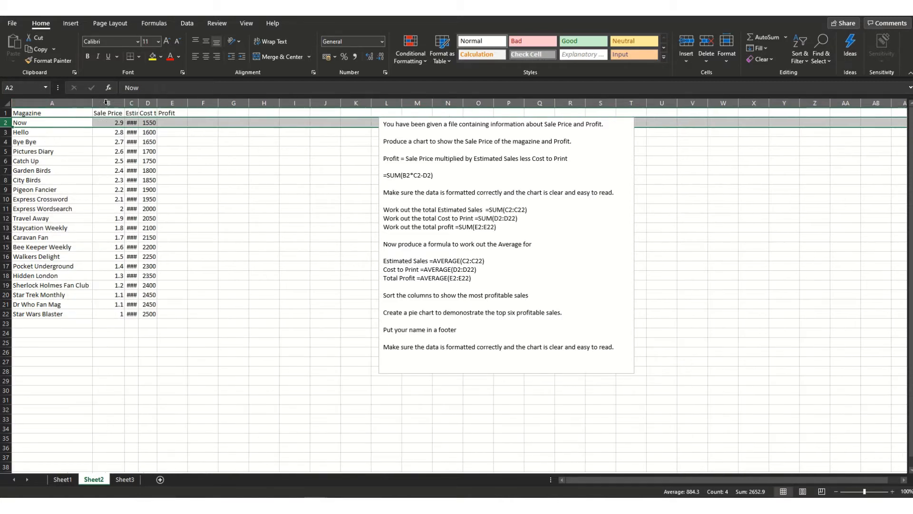
double_click(138, 105)
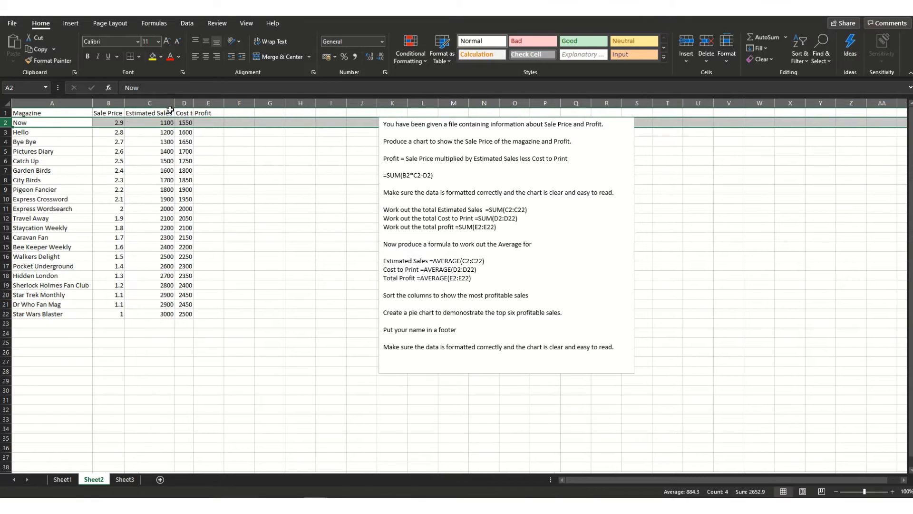
double_click(193, 102)
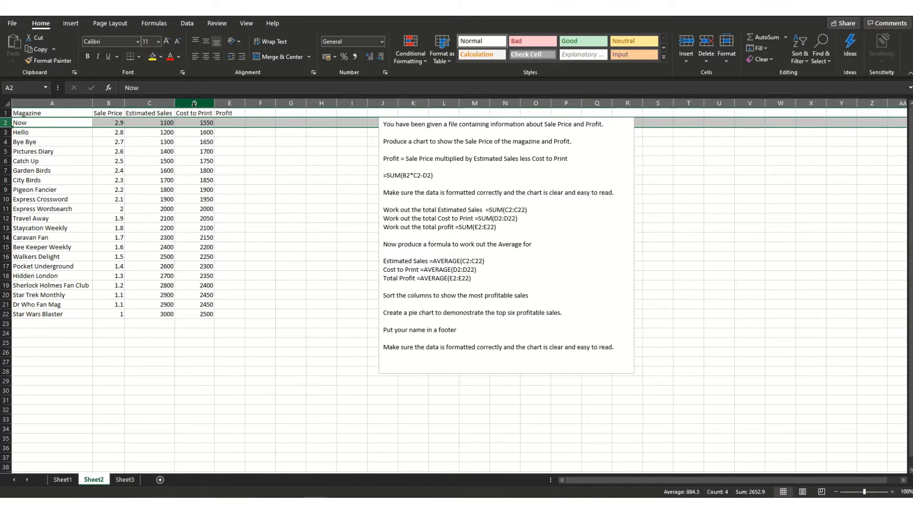
double_click(245, 103)
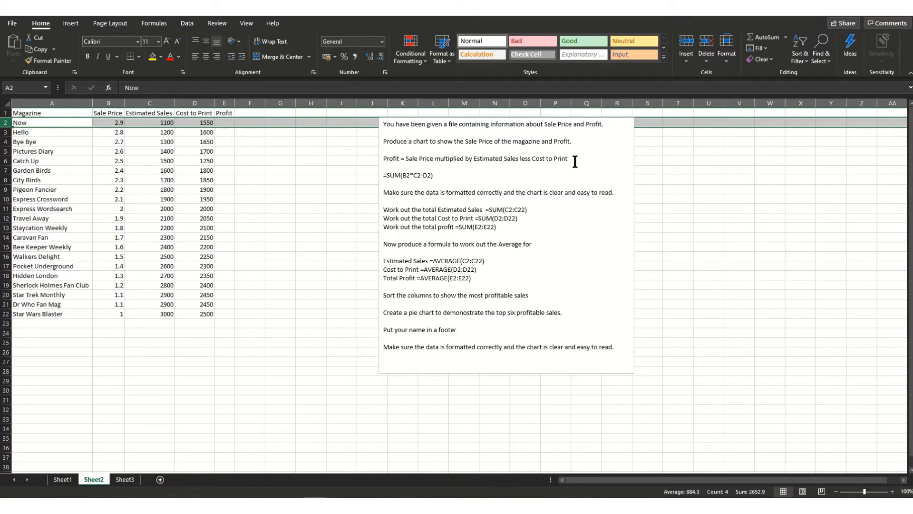
Step: Make the =SUM(B2*C2-D2) profit formula line in the instructions bold
left_click(224, 125)
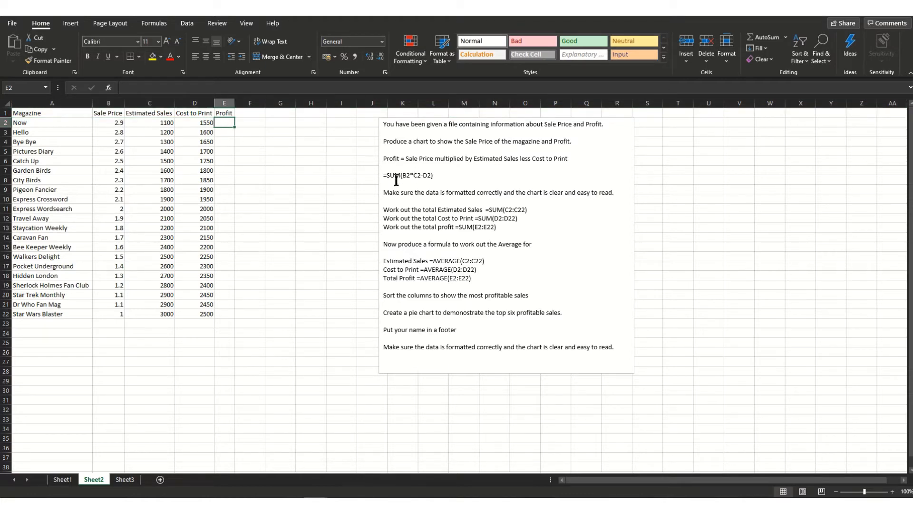
left_click_drag(383, 175, 433, 175)
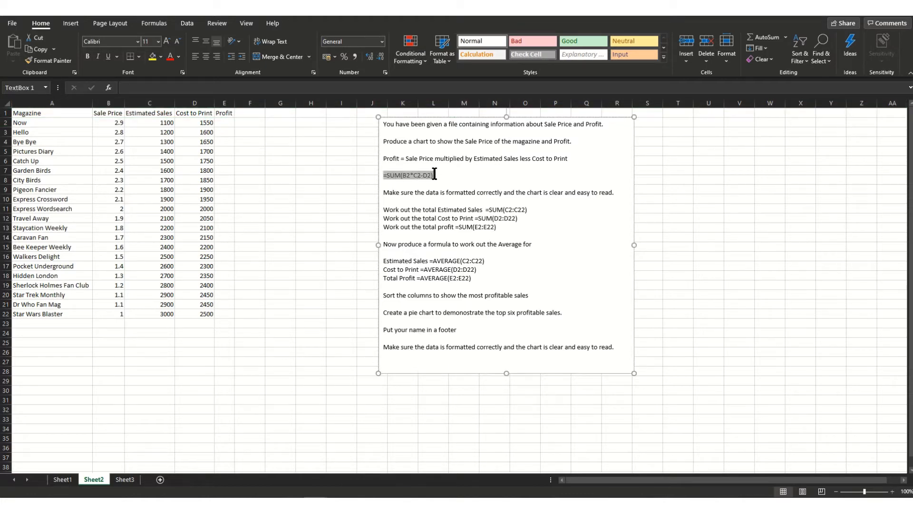
left_click(87, 56)
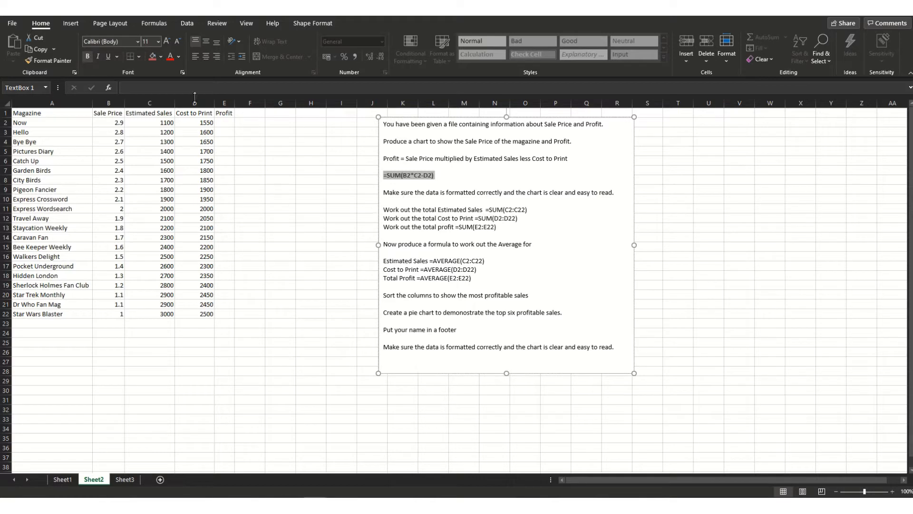
Step: Enter =SUM(B2*C2-D2) in E2, giving the first magazine a profit of 1640
left_click(226, 124)
type("=SUM")
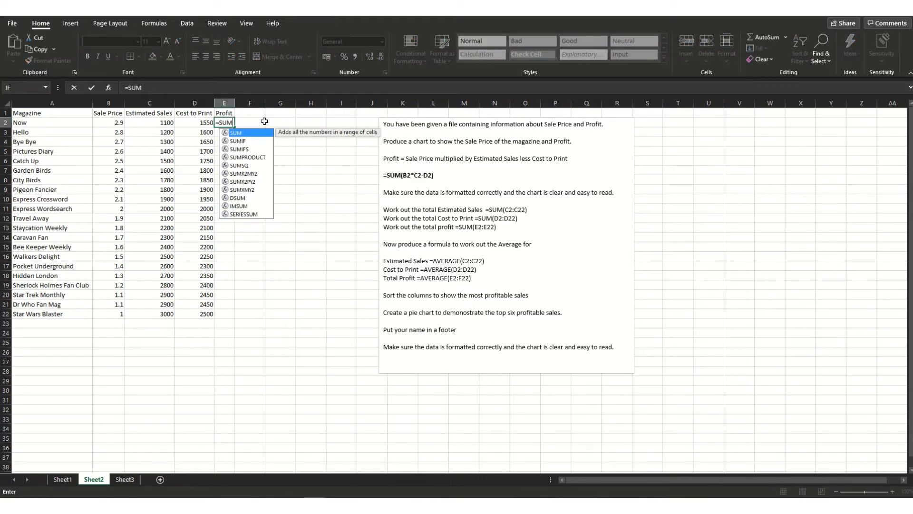
type("(")
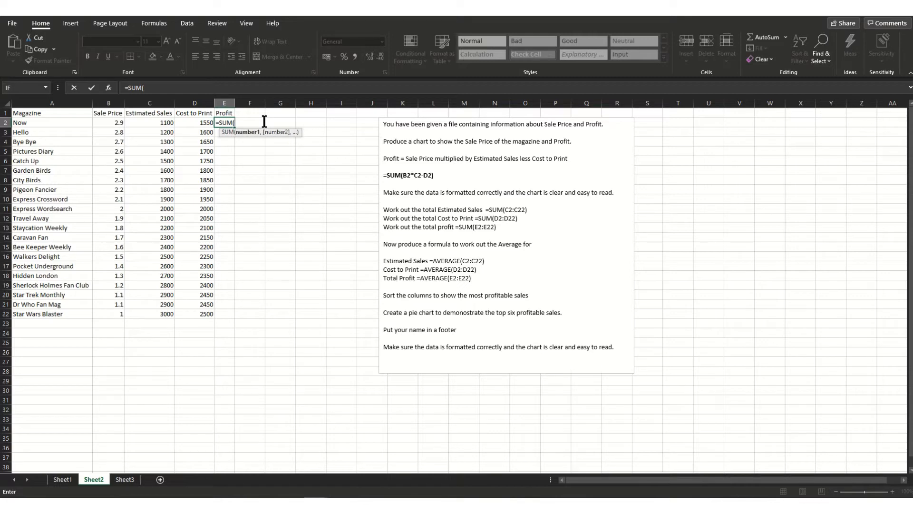
left_click(109, 122)
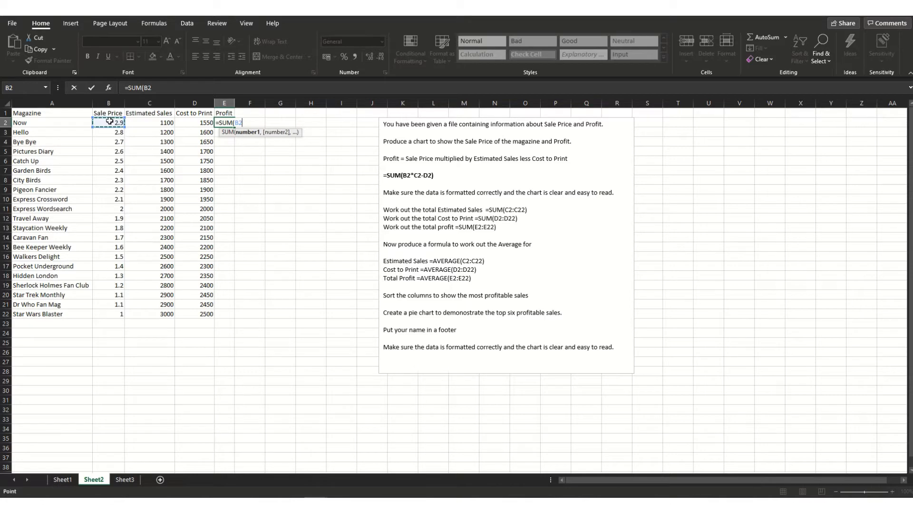
type("*")
left_click(150, 123)
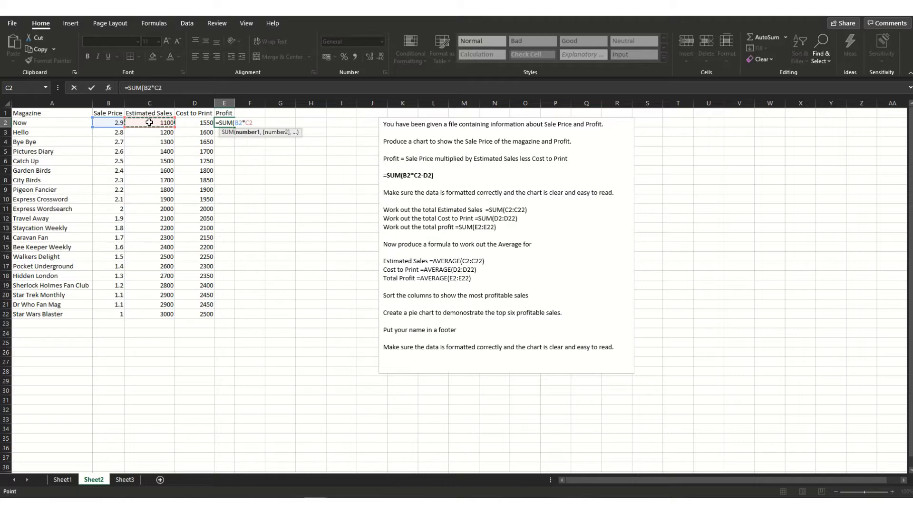
type("-")
left_click(191, 123)
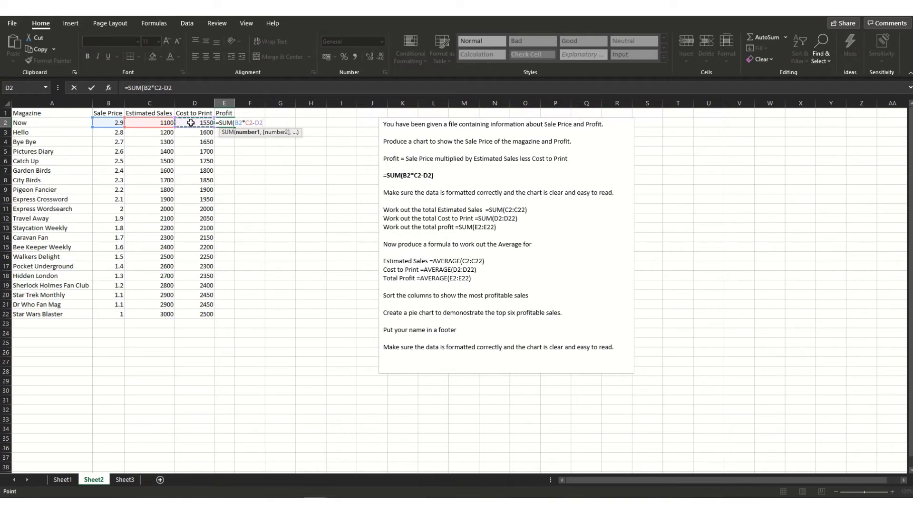
type(")")
key("Return")
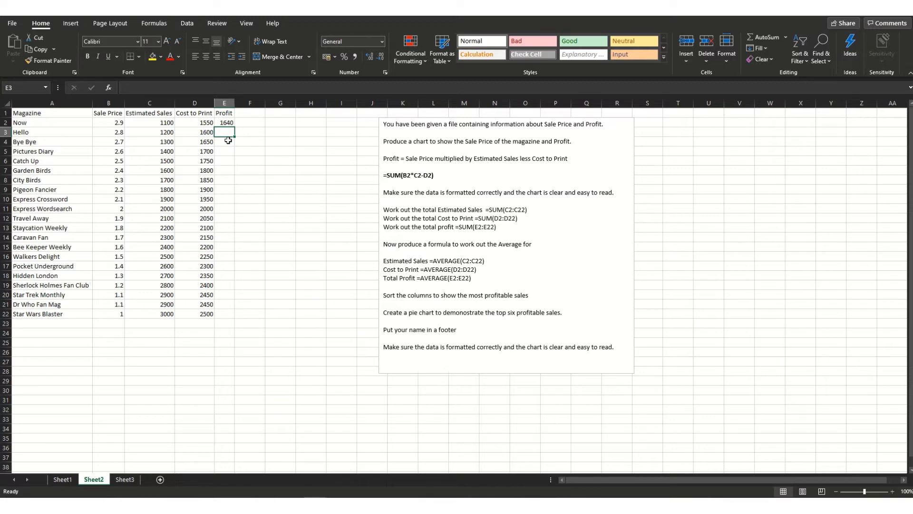
Step: Fill the E2 profit formula down to E22, giving profits from 1640 down to 500
left_click(227, 124)
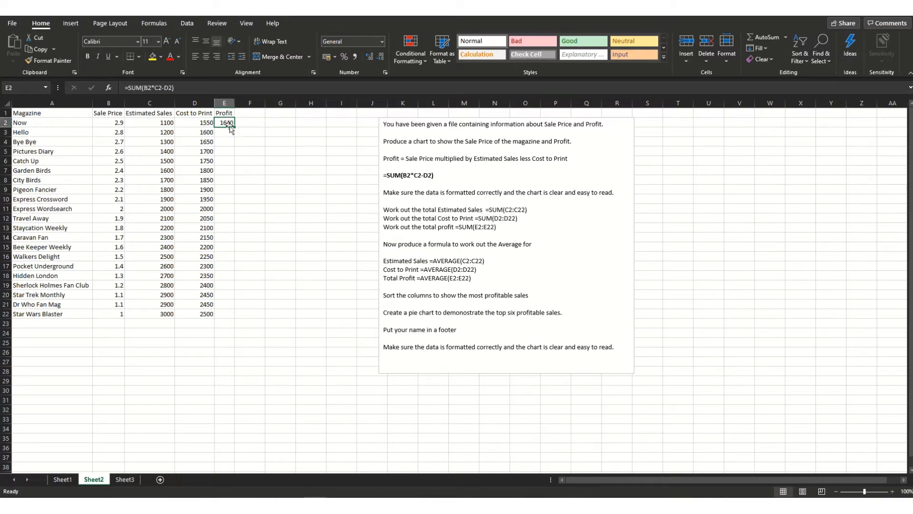
left_click_drag(234, 127, 227, 317)
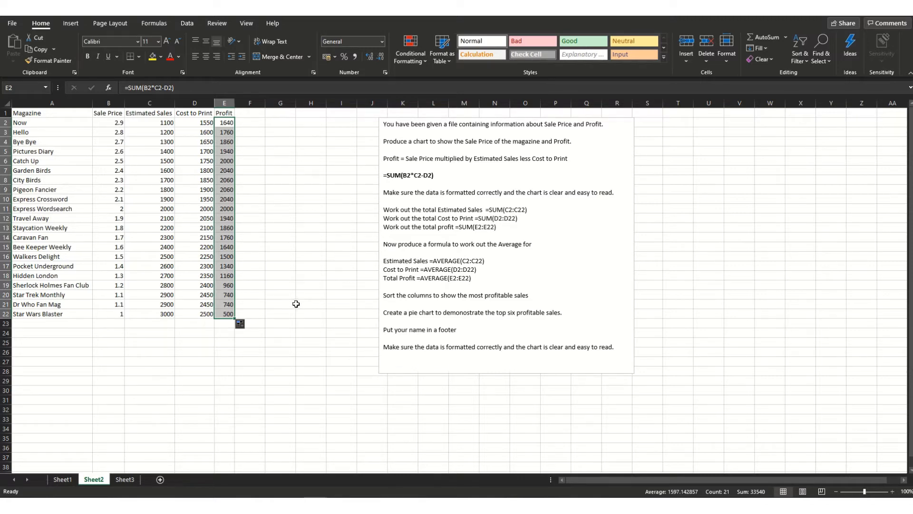
left_click_drag(297, 303, 280, 303)
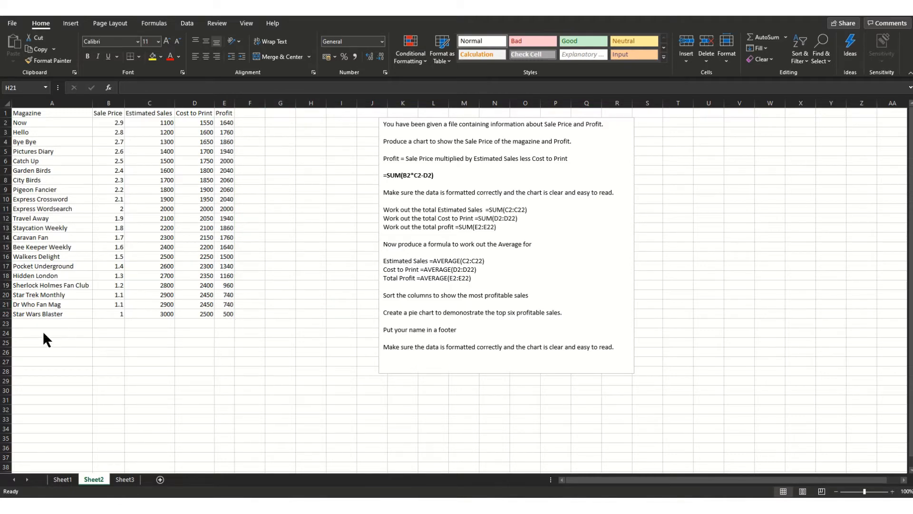
Step: Bold the three 'Work out the total' lines in the instructions text box
left_click(411, 227)
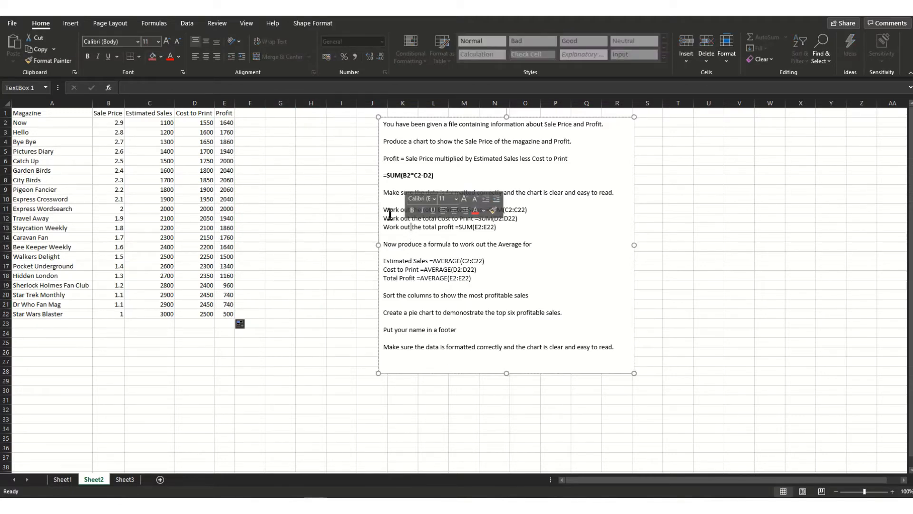
left_click_drag(384, 209, 505, 227)
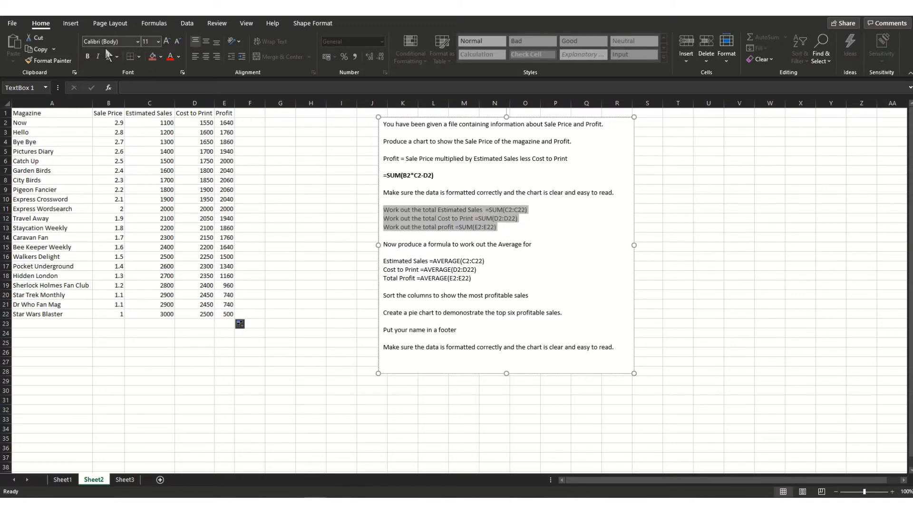
left_click(87, 56)
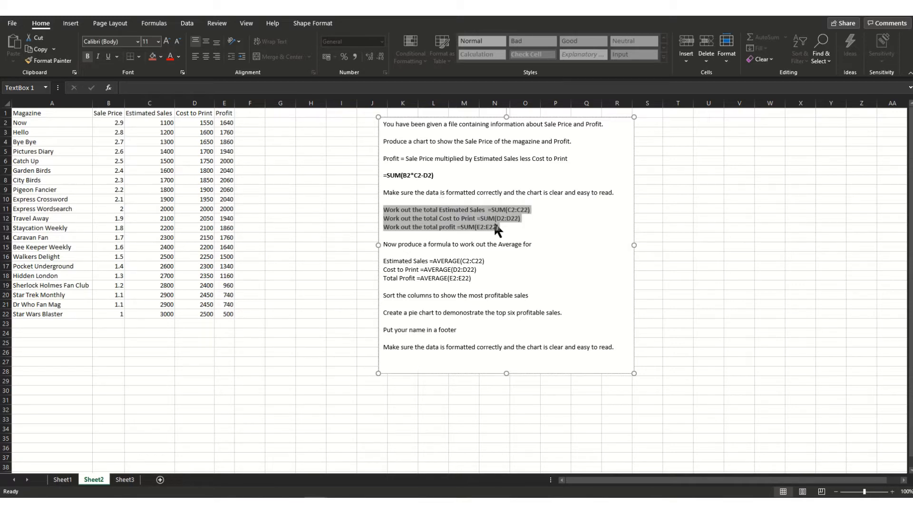
left_click(53, 333)
Step: Type the label Totals into A24, below the magazine table
type("TO")
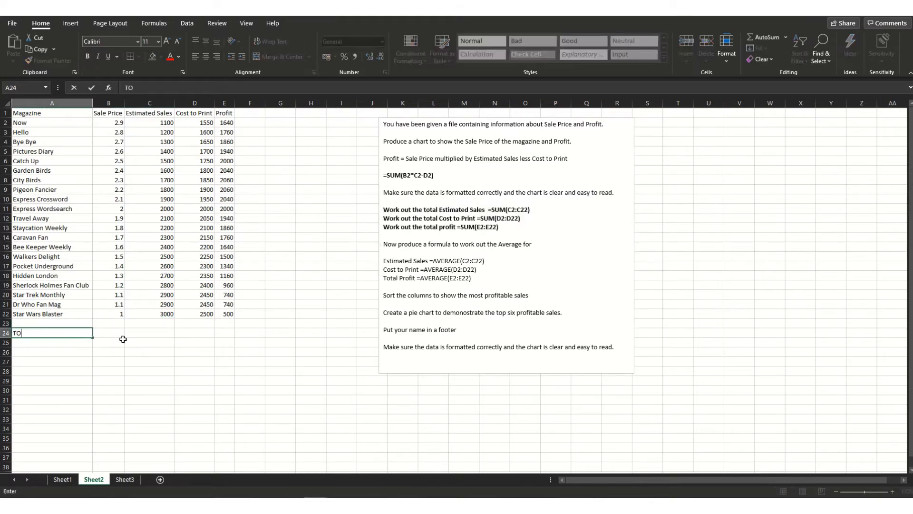
type("tals")
left_click(54, 323)
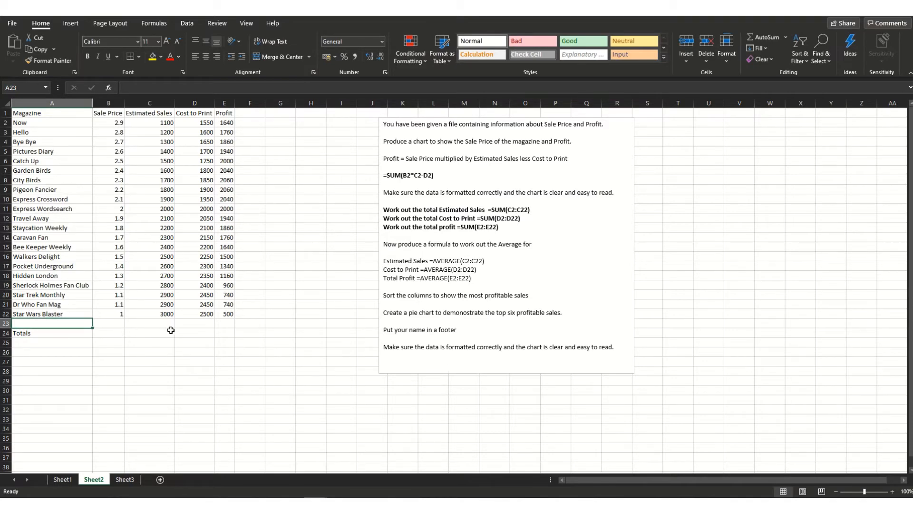
left_click(107, 333)
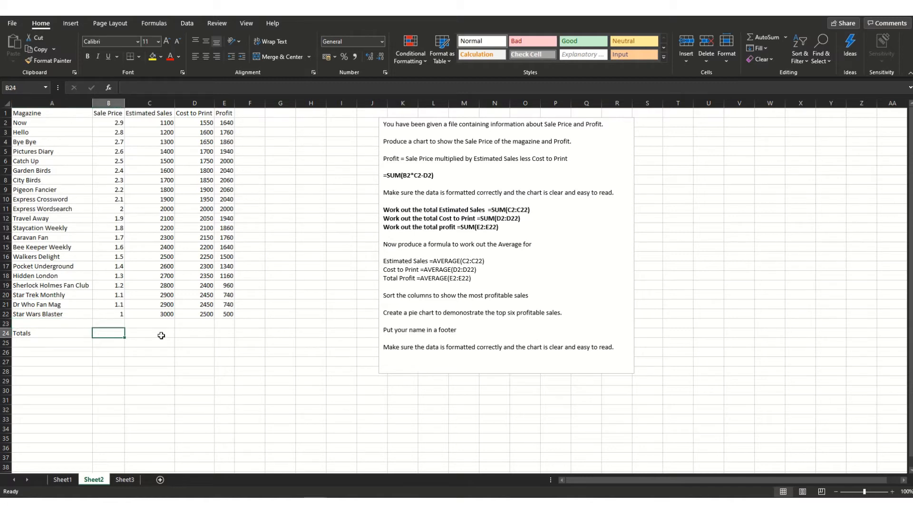
left_click(38, 332)
left_click(152, 333)
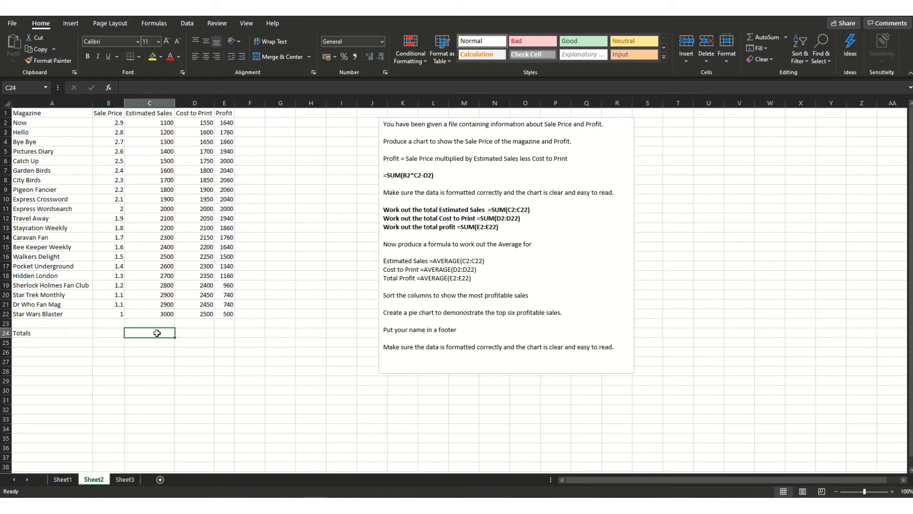
left_click(197, 332)
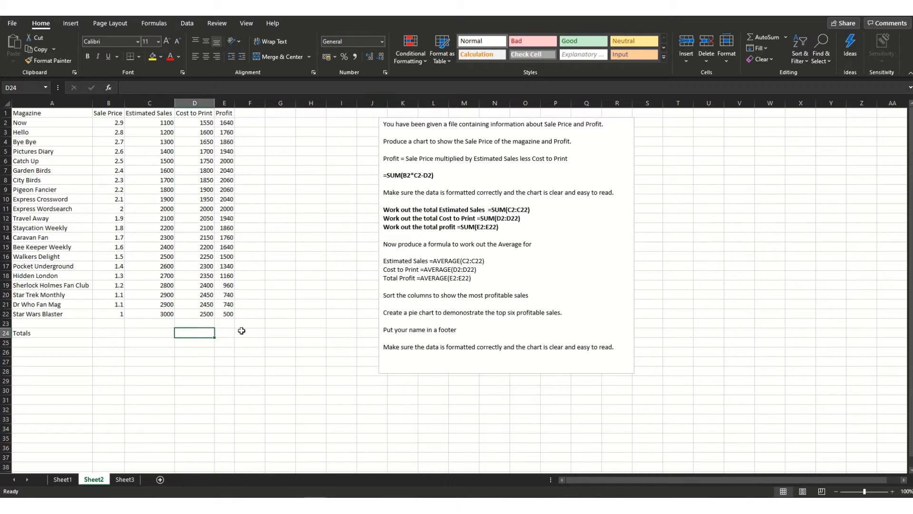
left_click(228, 333)
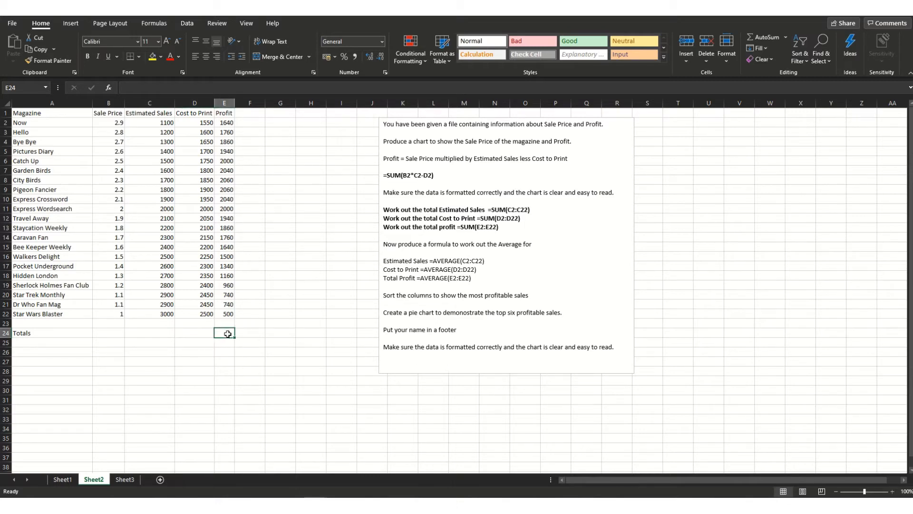
left_click(141, 334)
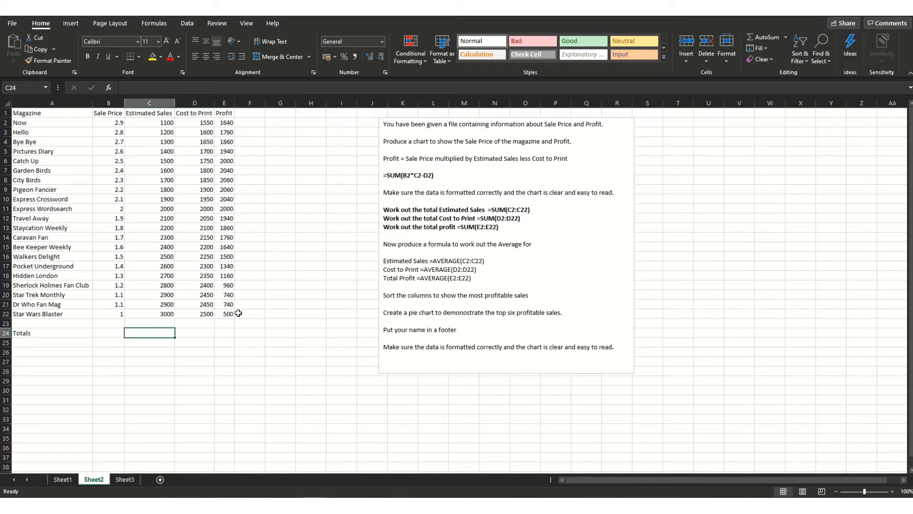
Step: Enter =SUM(C2:C22) in C24 to total the Estimated Sales
type("=SU")
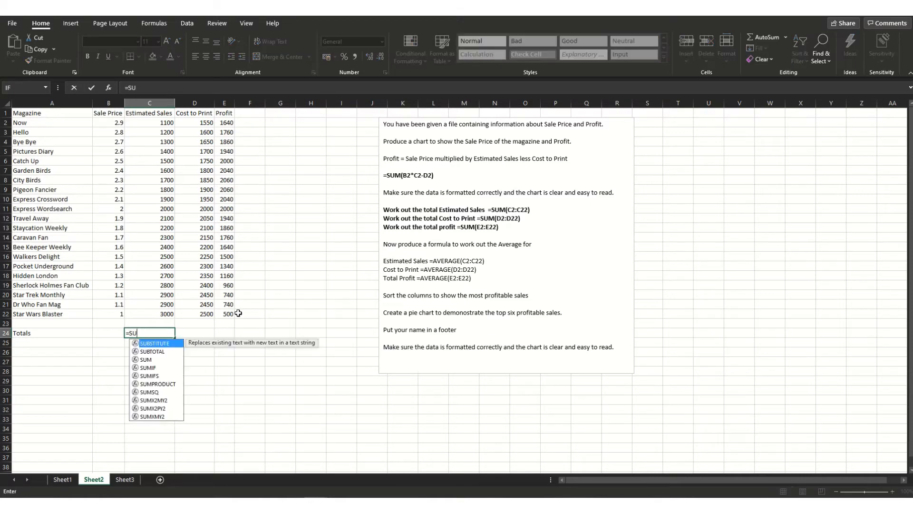
type("M(")
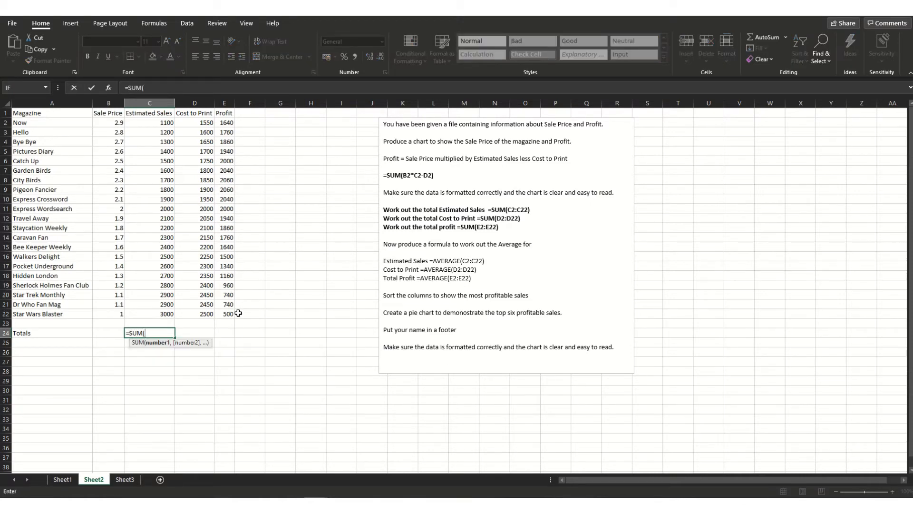
left_click(160, 123)
left_click_drag(161, 123, 165, 310)
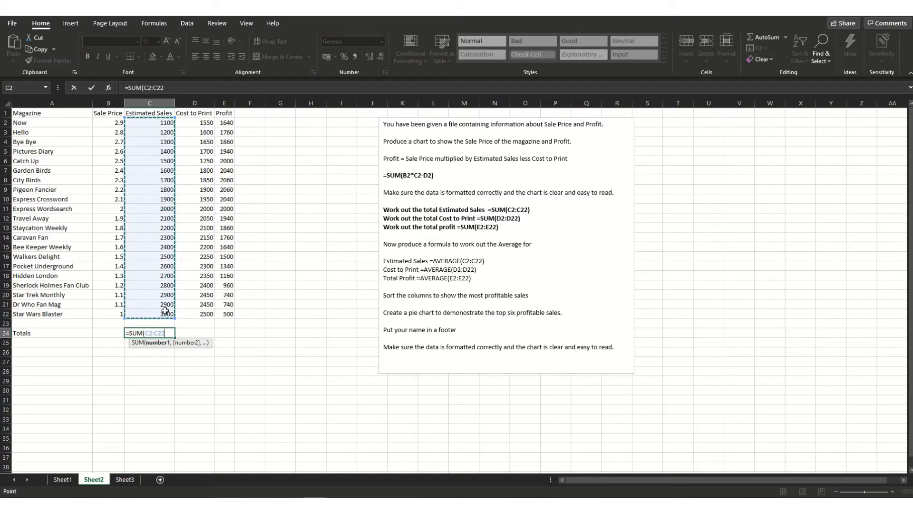
type(")")
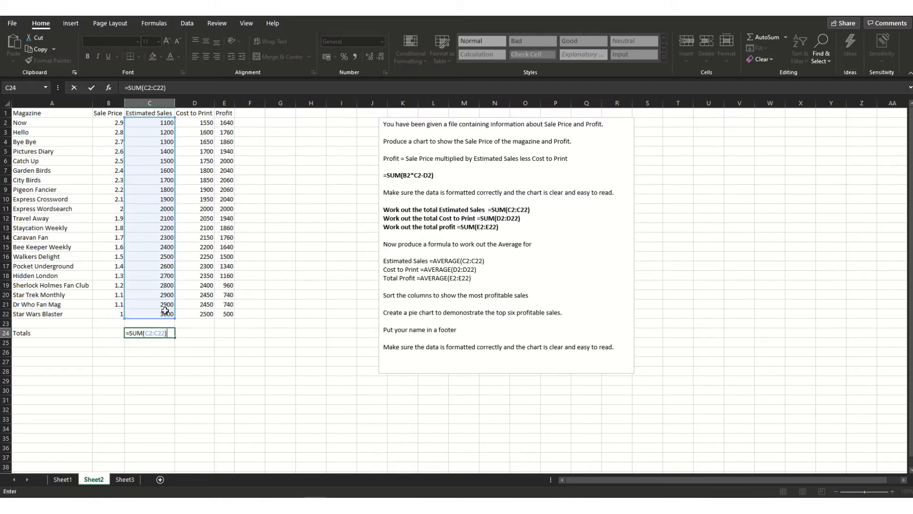
left_click(194, 380)
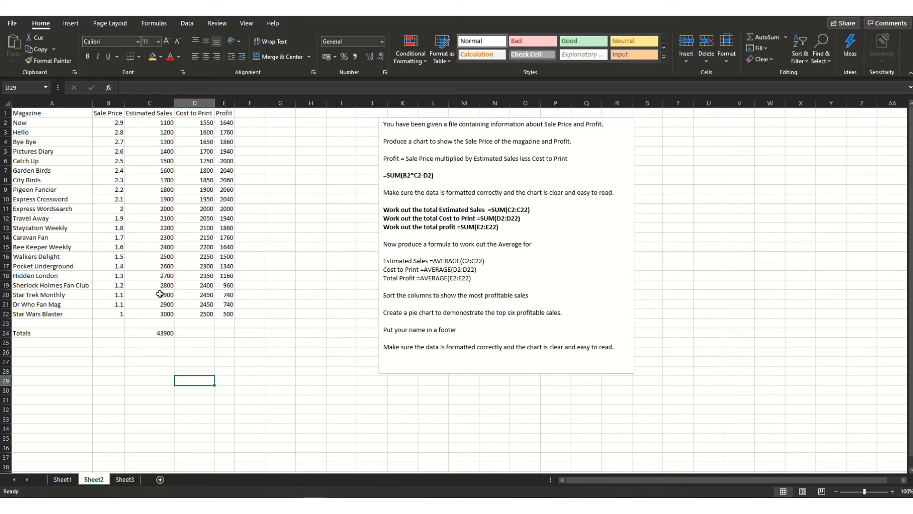
Step: Abandon the half-typed D24 formula and redo the C24 Estimated Sales total as a SUM over C2:C22
left_click(191, 334)
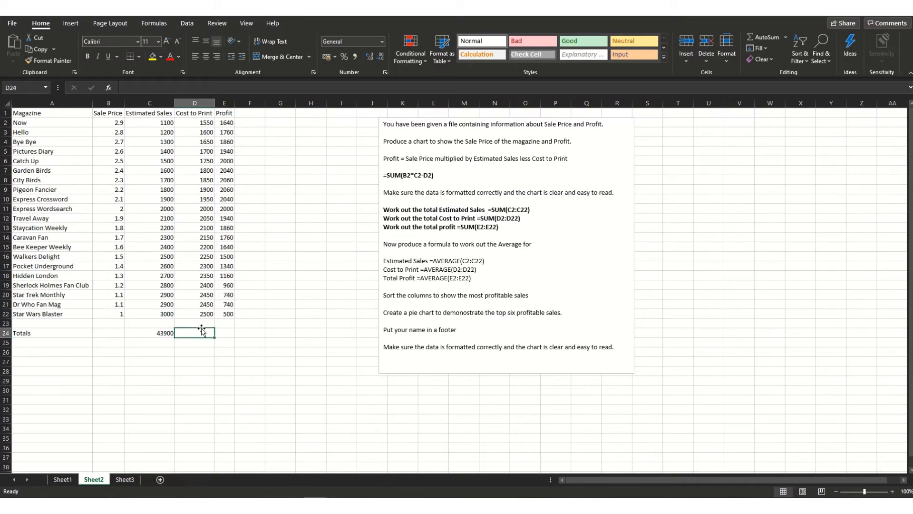
type("=SUM(")
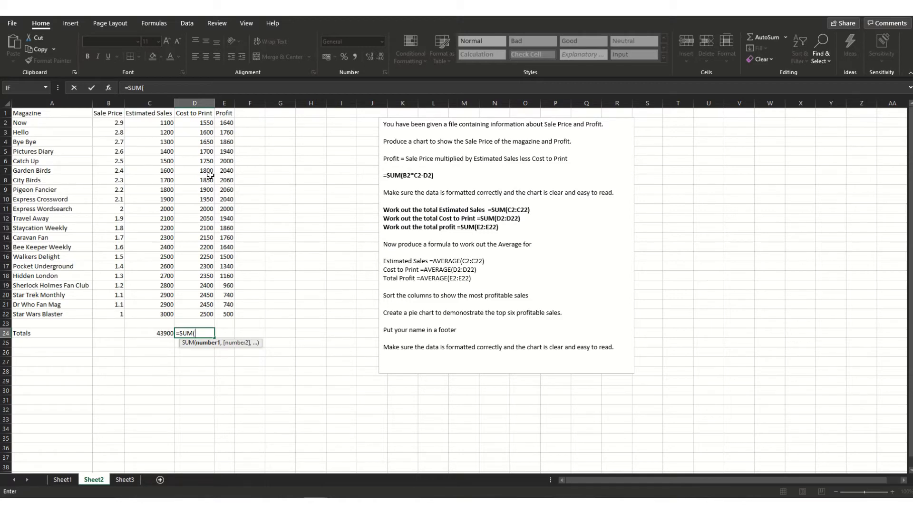
left_click(214, 380)
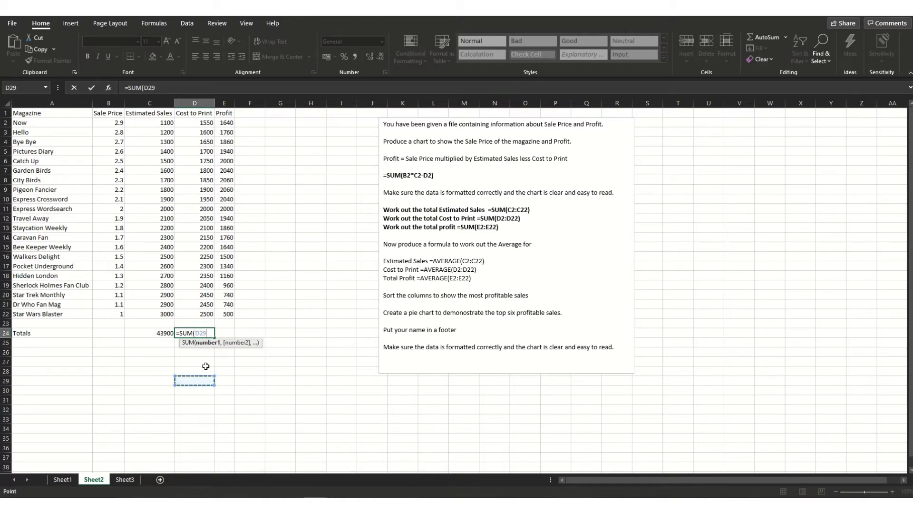
key("BackSpace")
key("BackSpace")
key("BackSpace")
key("BackSpace")
key("BackSpace")
key("BackSpace")
key("BackSpace")
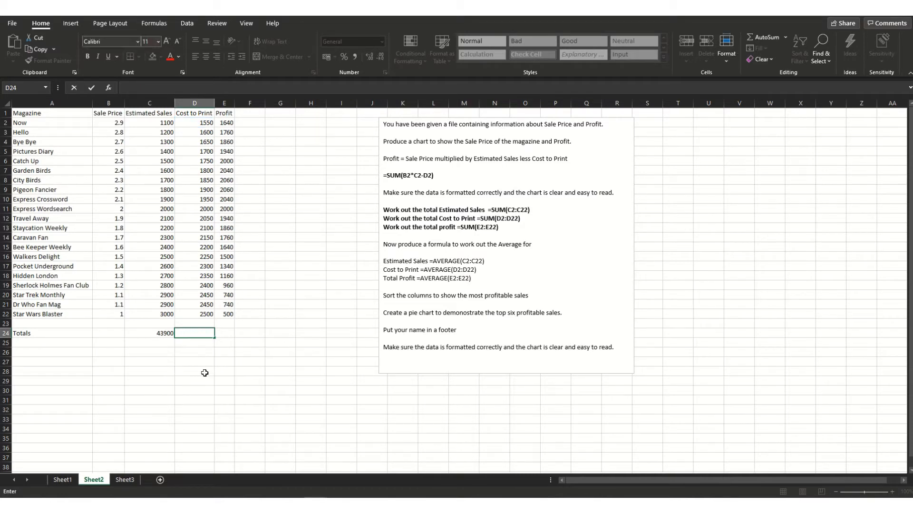
key("Escape")
left_click(156, 334)
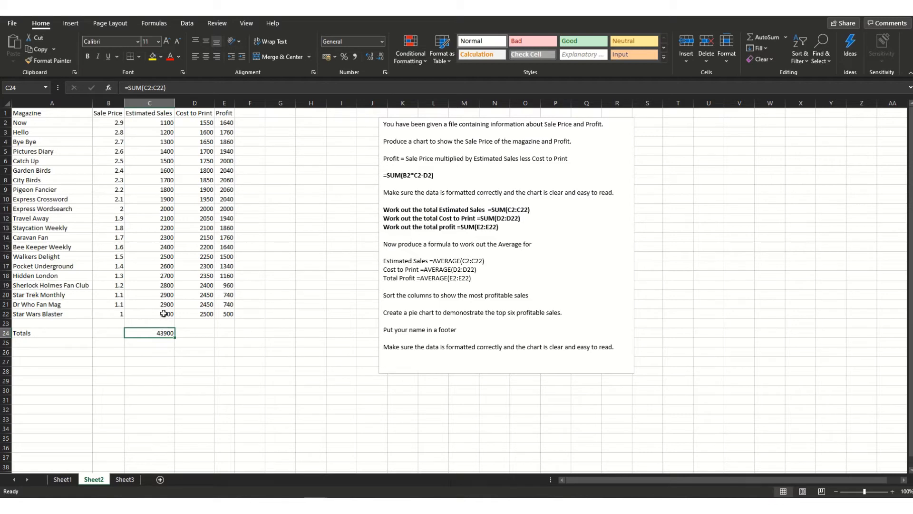
key("Delete")
type("=SUM")
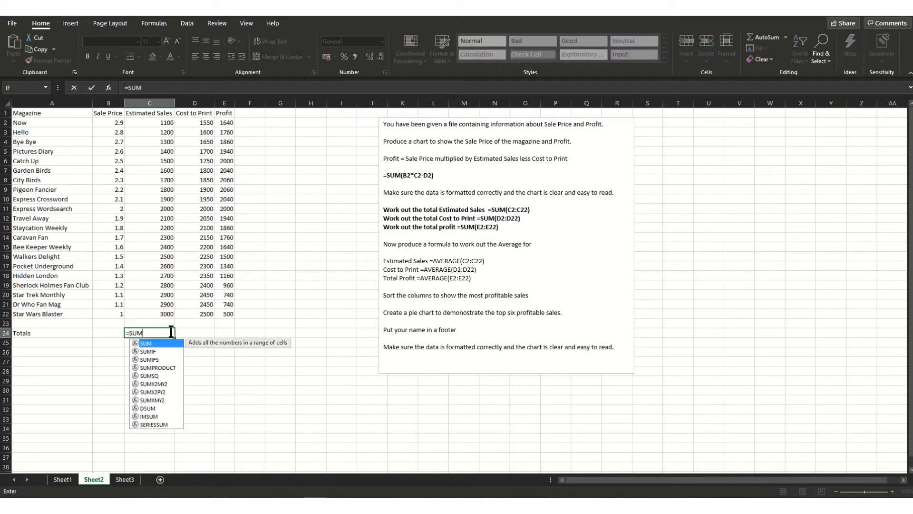
type("(")
left_click_drag(156, 314, 161, 123)
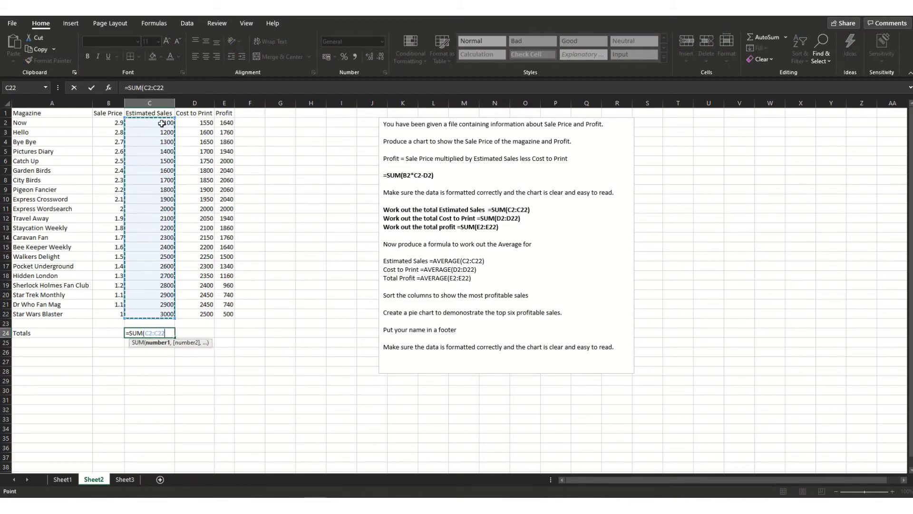
key("Return")
left_click(235, 343)
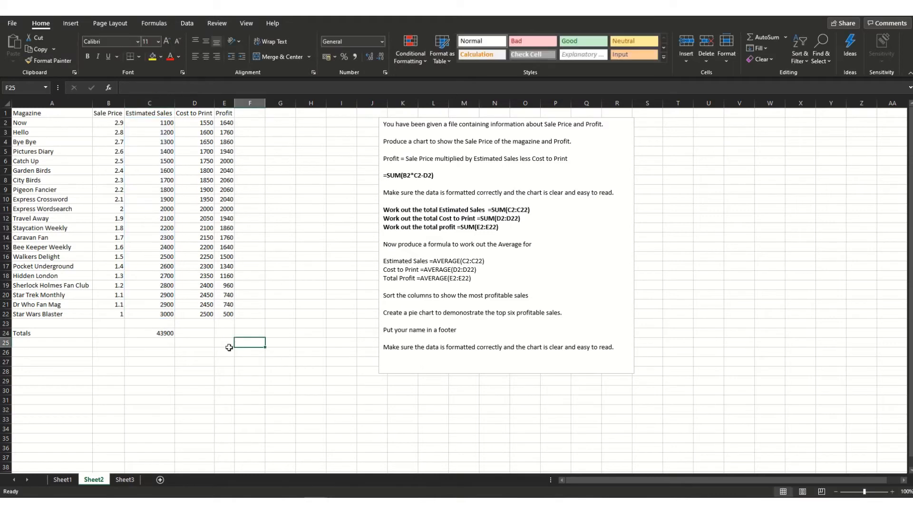
Step: Copy the total across to D24:E24 (42950, 33540) and type Average into A25
left_click(163, 342)
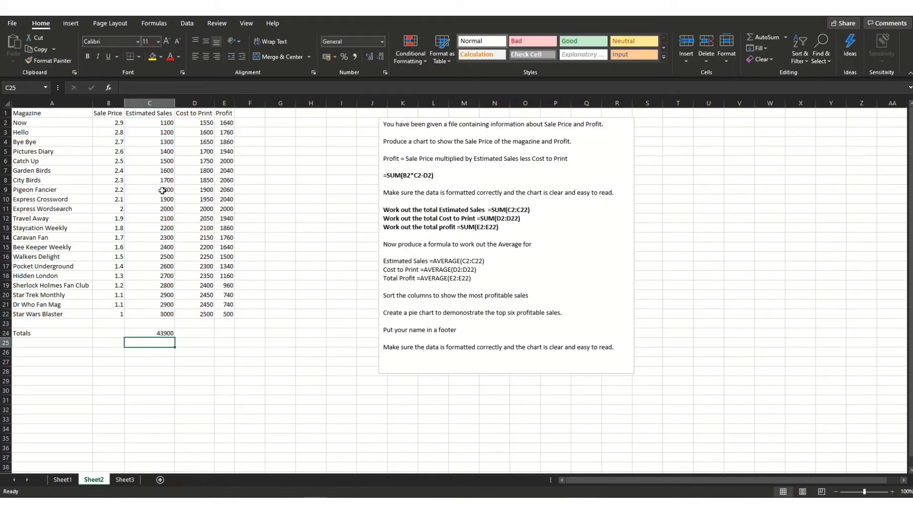
left_click(168, 330)
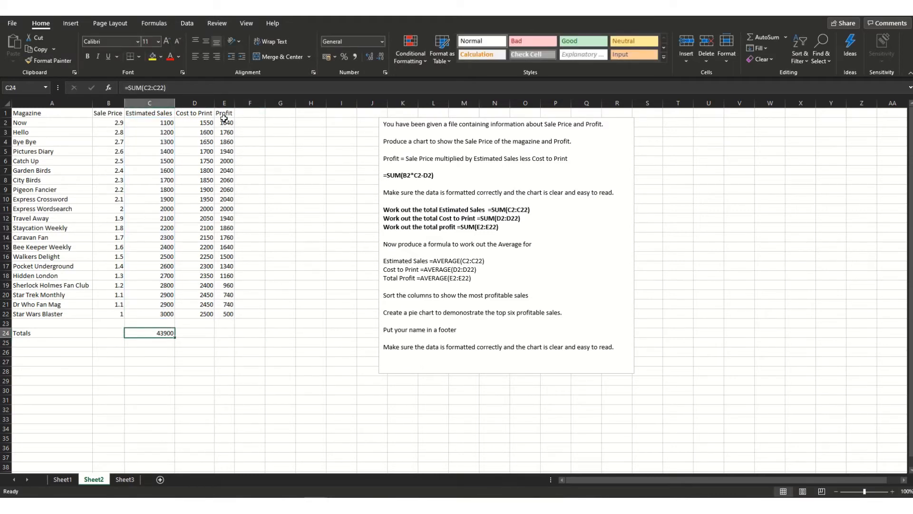
left_click_drag(175, 337, 231, 338)
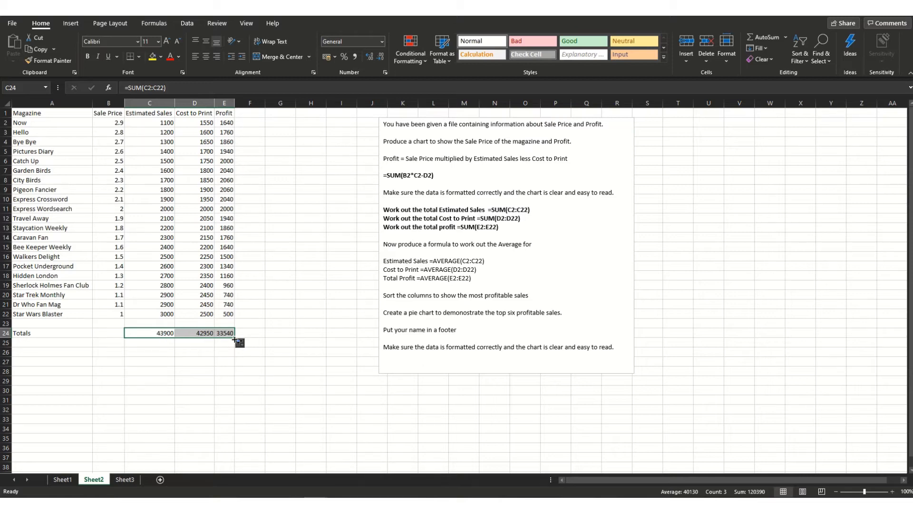
left_click(47, 340)
type("Average")
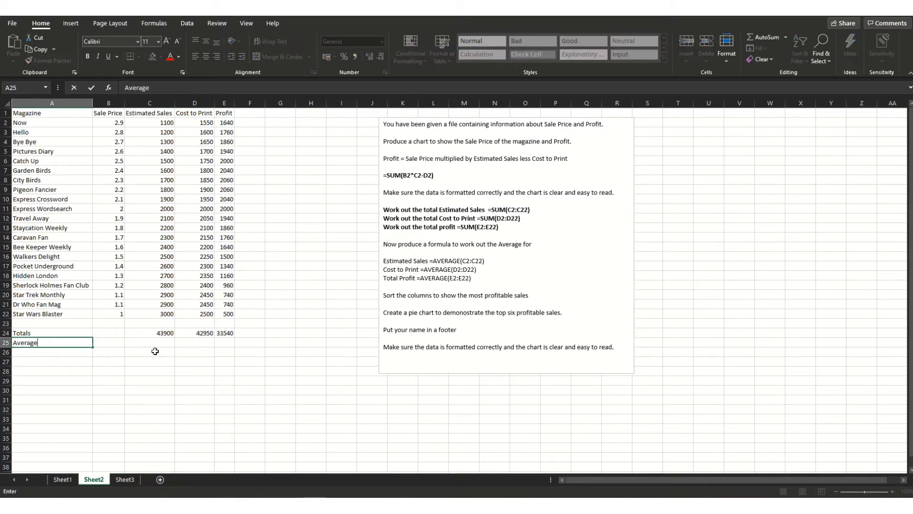
Step: Enter =AVERAGE(C2:C22) in C25, giving an Estimated Sales average of 2090.47619
left_click(155, 345)
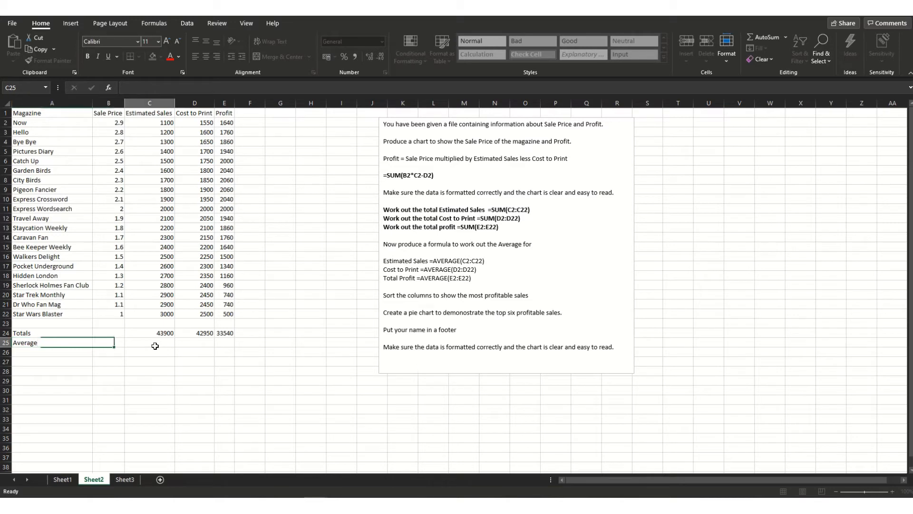
type("=AVERAGE")
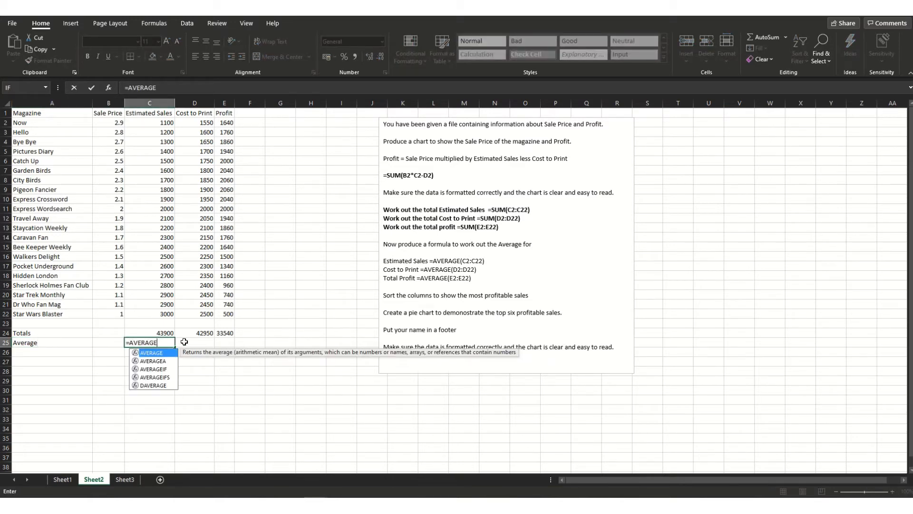
type("(")
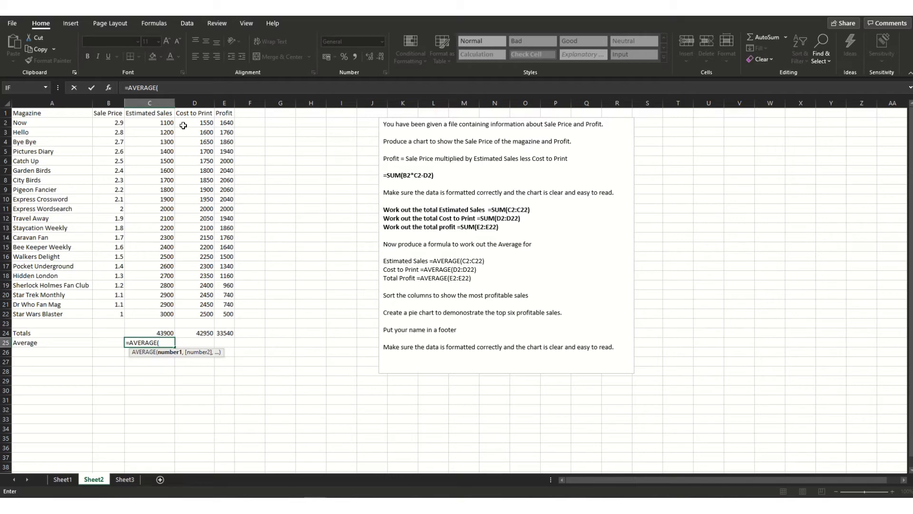
left_click_drag(161, 122, 157, 312)
type(")")
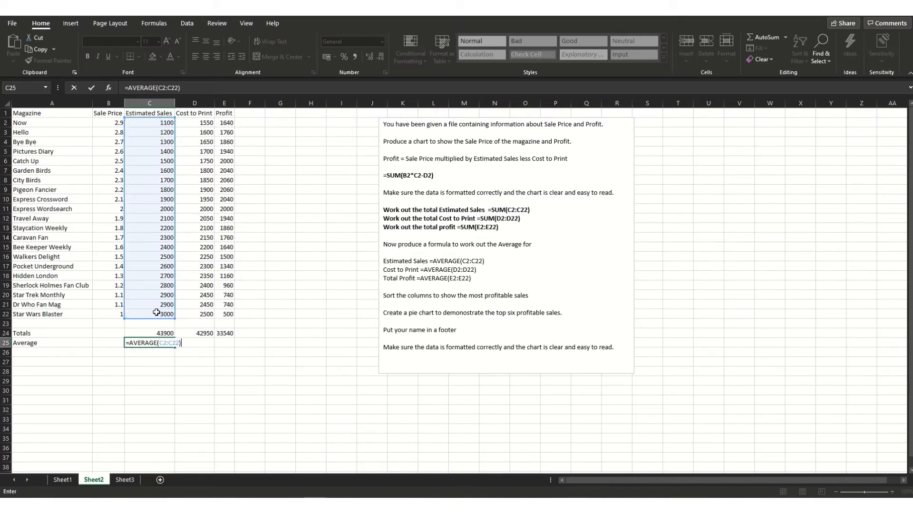
key("Return")
left_click(167, 389)
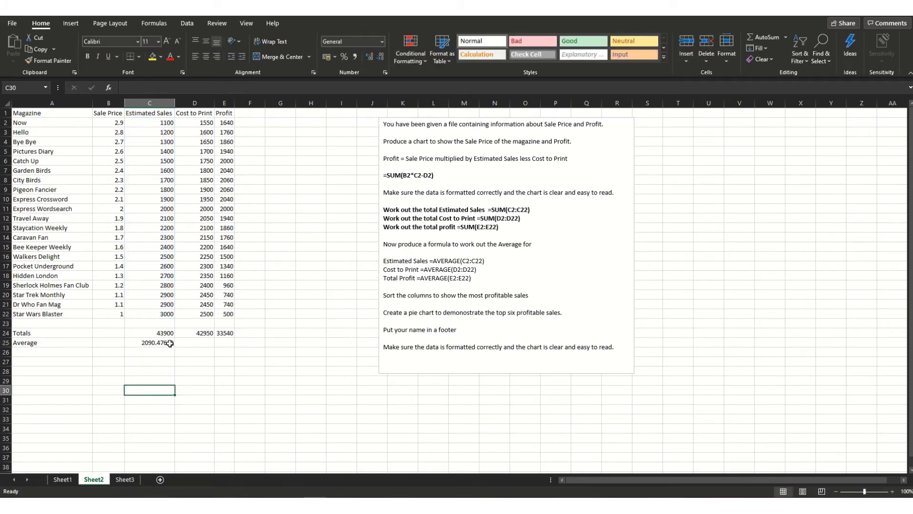
left_click(169, 343)
Step: Copy the average to D25:E25 and format all three as Number with two decimals (2090.48, 2045.24, 1597.14)
left_click_drag(175, 347, 228, 348)
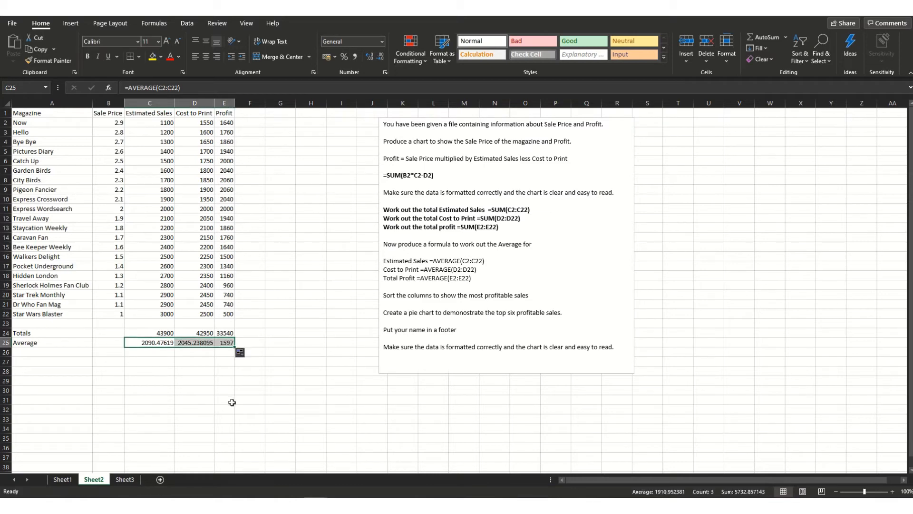
left_click(368, 57)
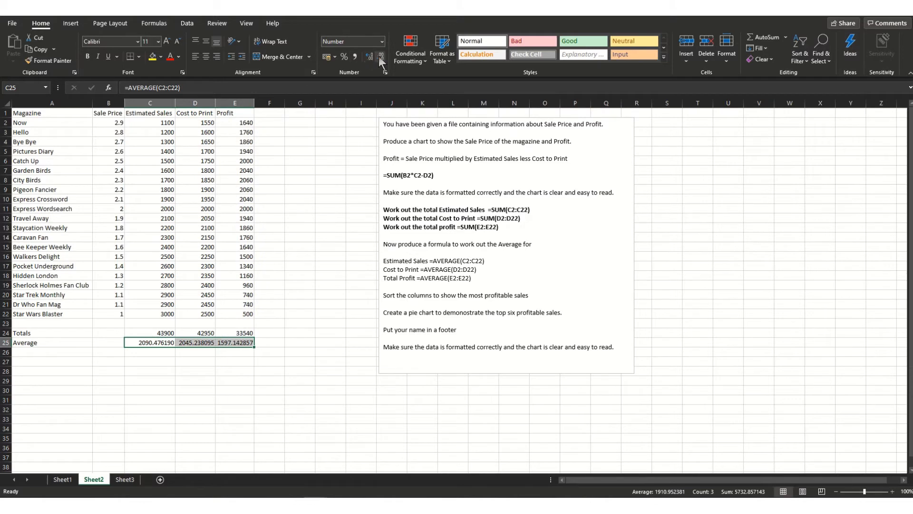
left_click(382, 56)
left_click(382, 56)
left_click(383, 56)
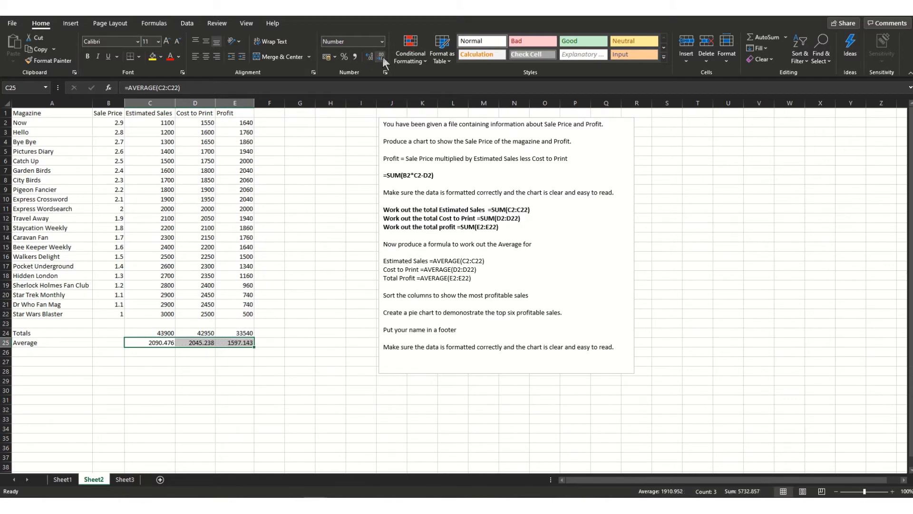
left_click(382, 56)
left_click(382, 58)
left_click(382, 57)
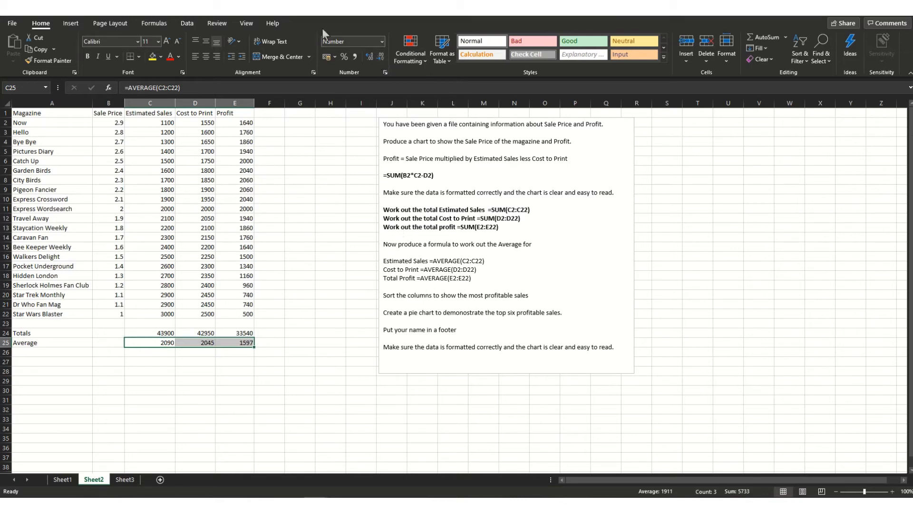
left_click(369, 58)
left_click(370, 58)
Step: Keep the averages at two decimals and bold the three AVERAGE formula lines in the instructions
left_click(369, 58)
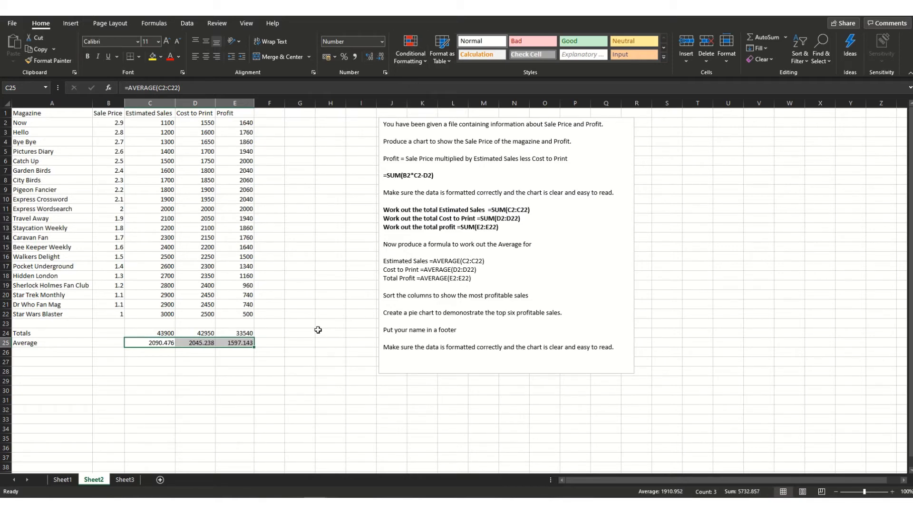
left_click(381, 57)
left_click(386, 271)
left_click_drag(384, 260, 491, 280)
left_click(87, 57)
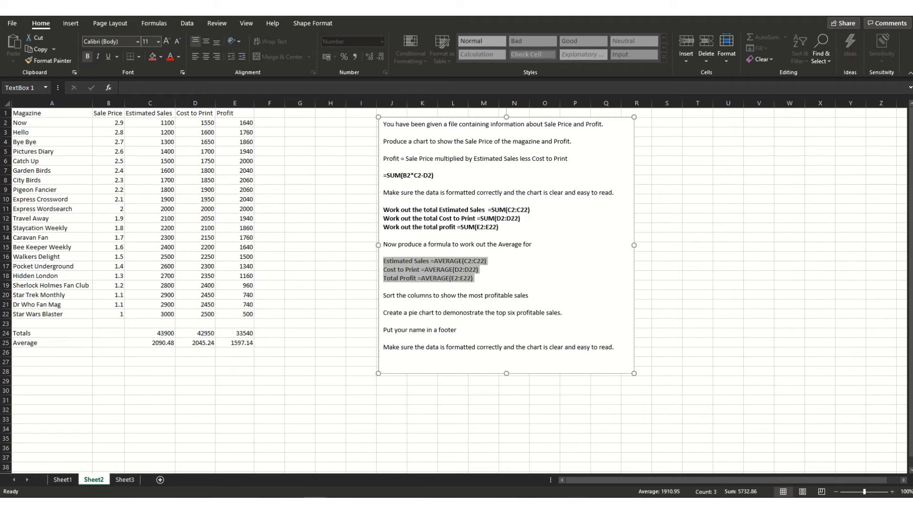
Step: Bold the sort-by-profitability instruction line
left_click(330, 237)
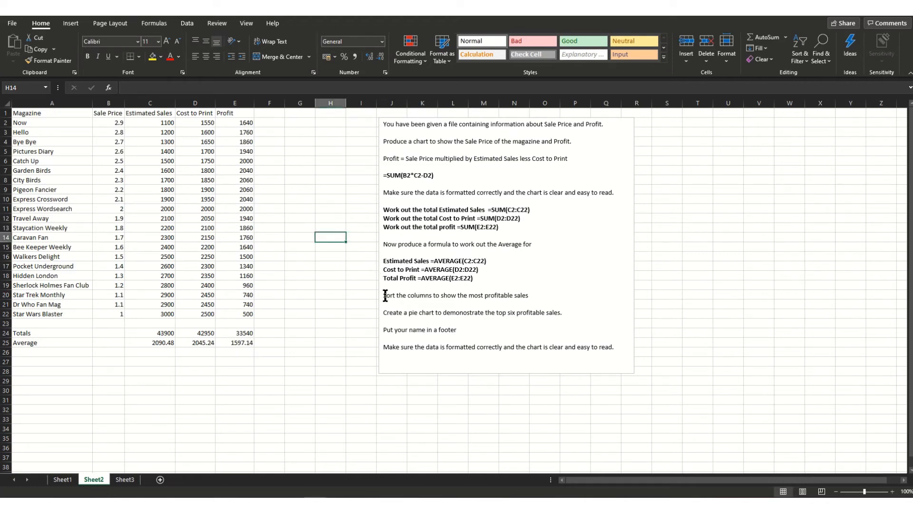
left_click_drag(383, 296, 531, 303)
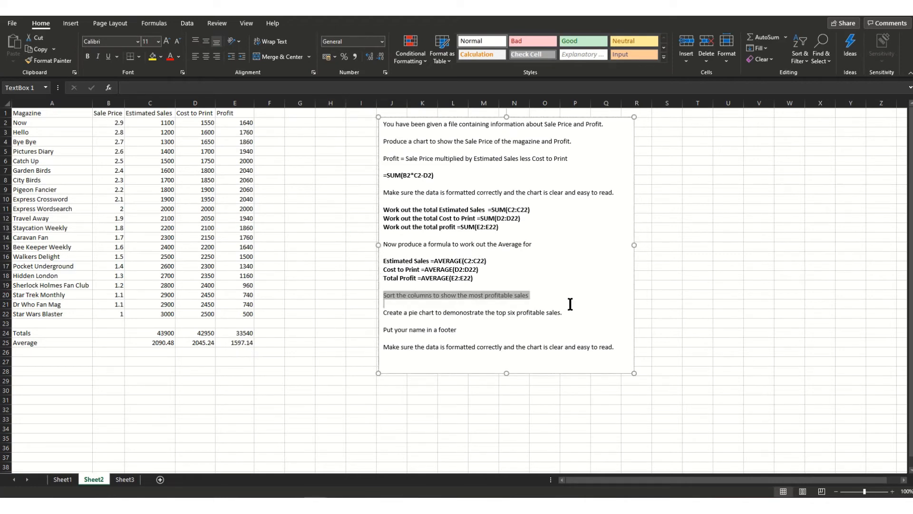
left_click(87, 56)
left_click(334, 197)
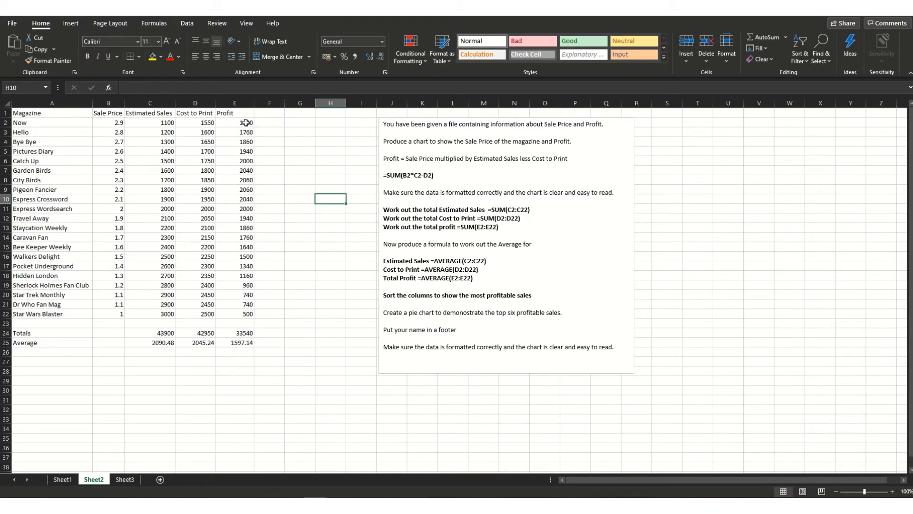
Step: Sort the rows by Profit, largest to smallest with the selection expanded, then undo that sort
left_click_drag(246, 123, 245, 312)
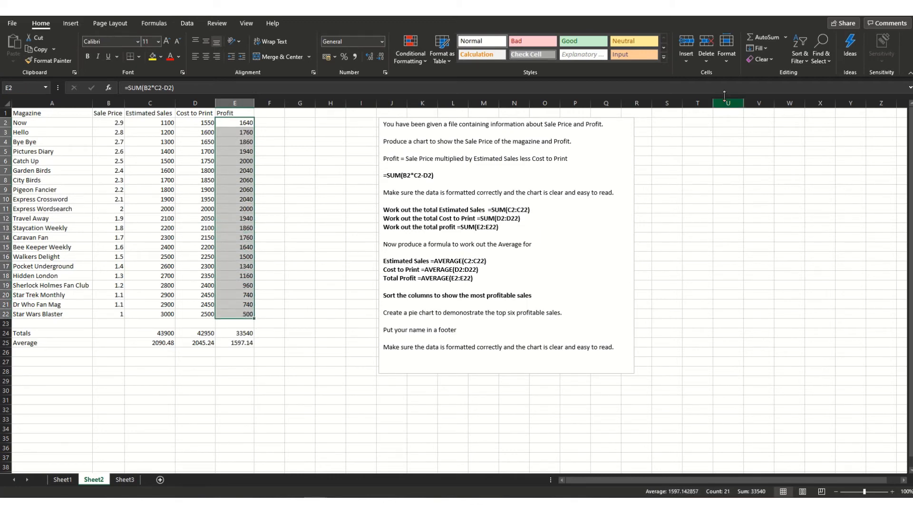
left_click(807, 61)
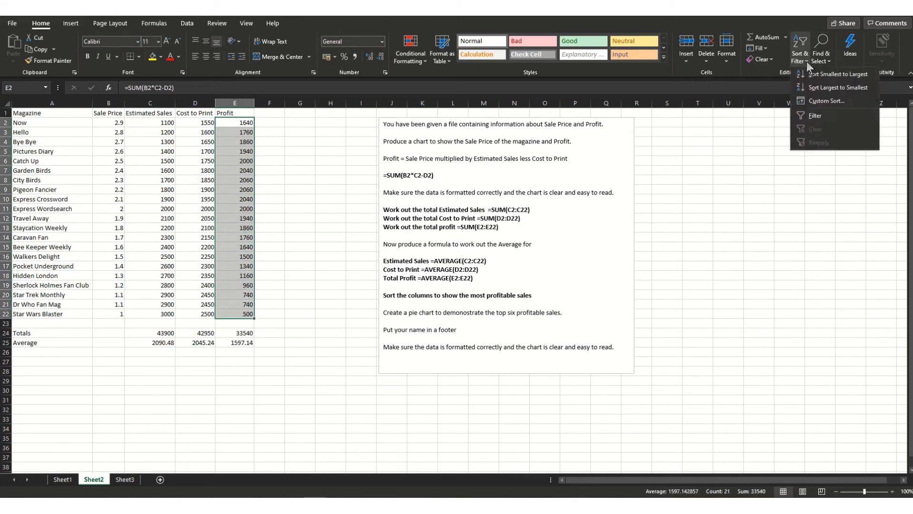
left_click(810, 90)
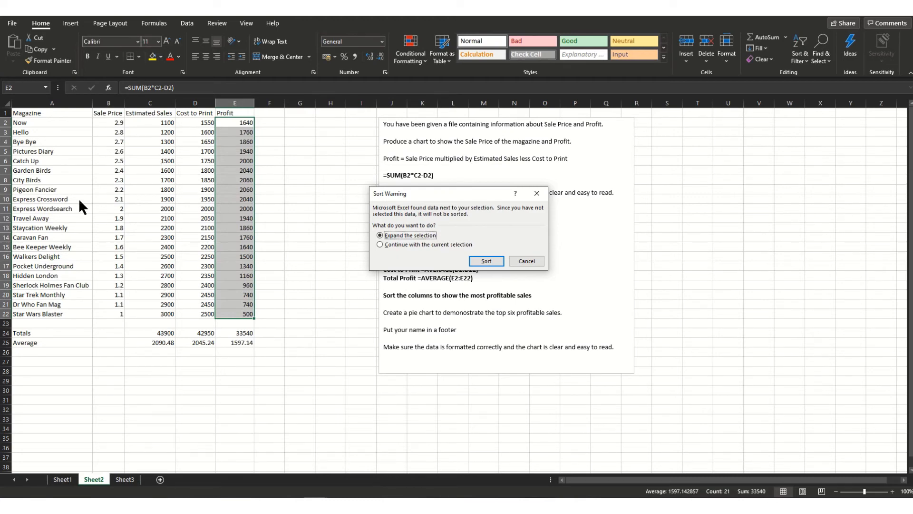
left_click(485, 262)
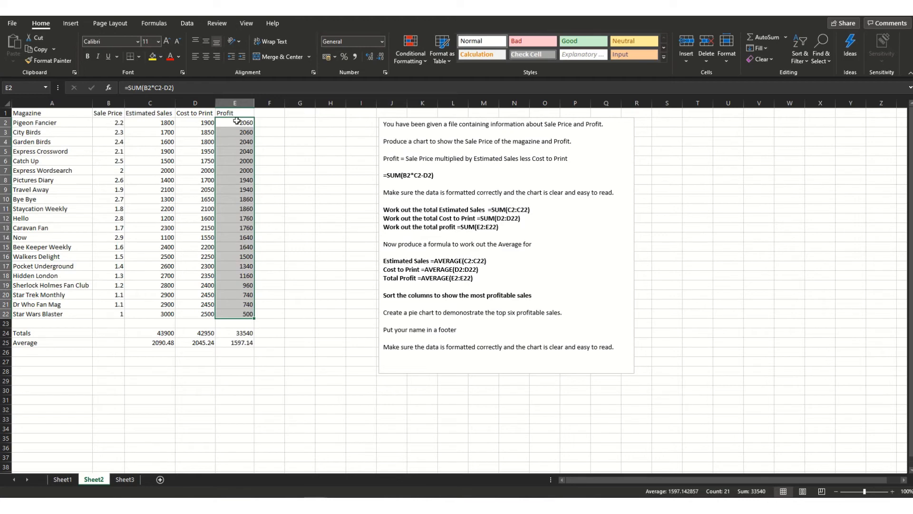
left_click(78, 10)
left_click(282, 219)
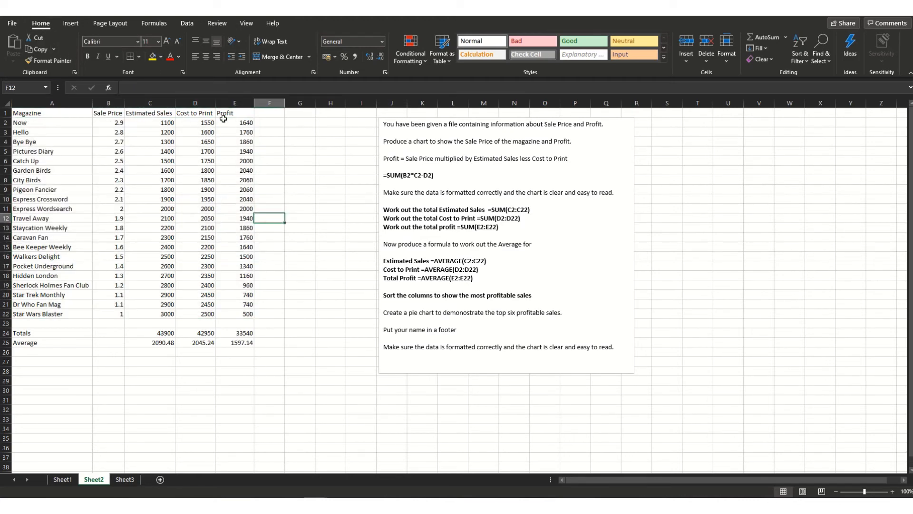
Step: Re-sort the magazine rows by Profit, largest first, so Pigeon Fancier (2060) leads and Star Wars Blaster (500) ends
left_click_drag(227, 125, 227, 315)
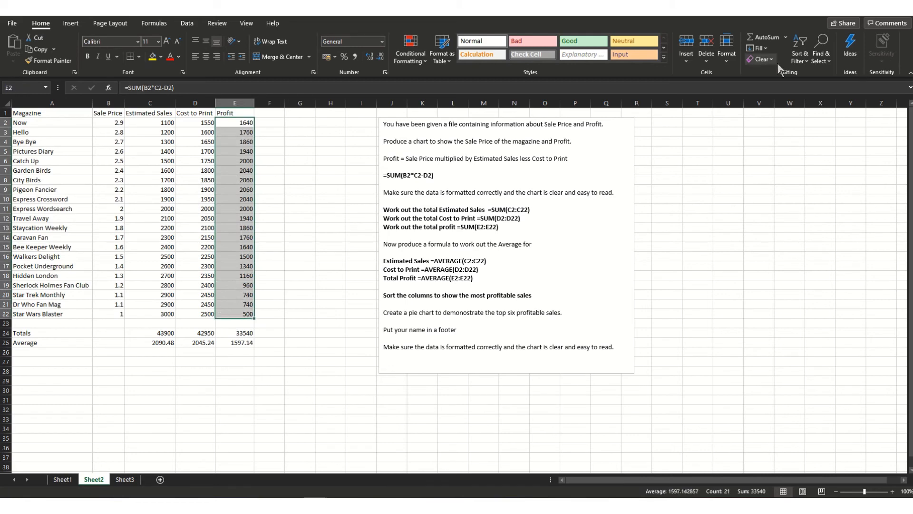
left_click(802, 61)
left_click(817, 90)
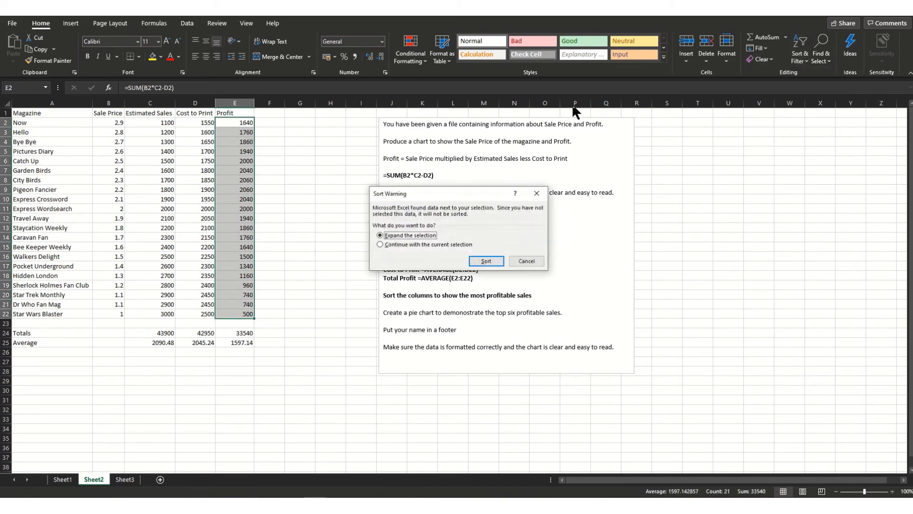
left_click(427, 244)
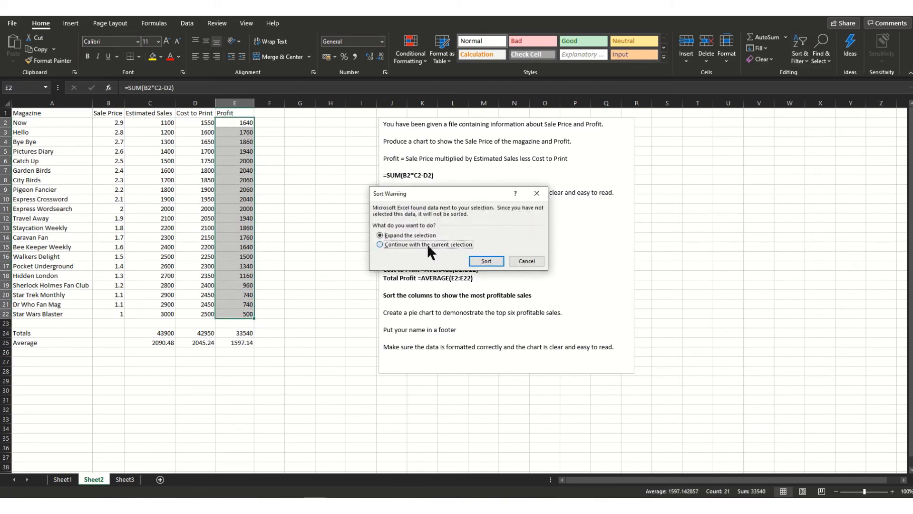
left_click(488, 261)
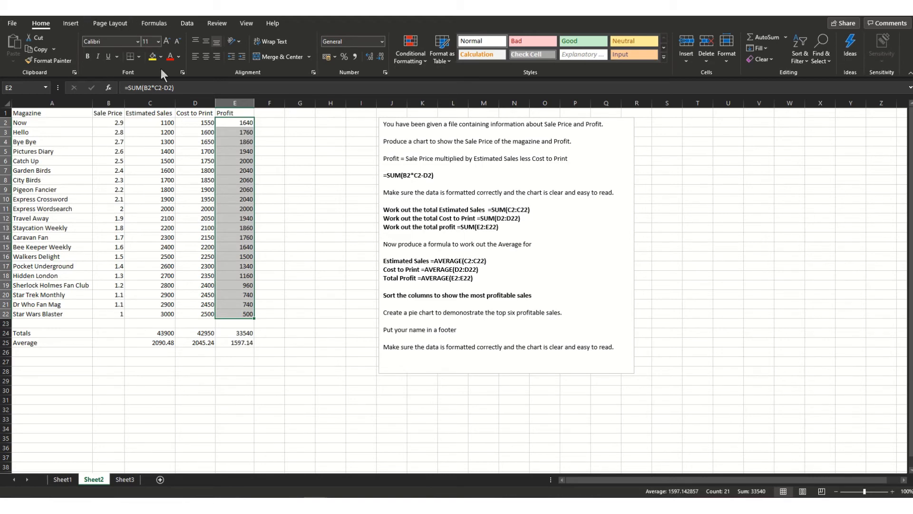
left_click(806, 62)
left_click(814, 89)
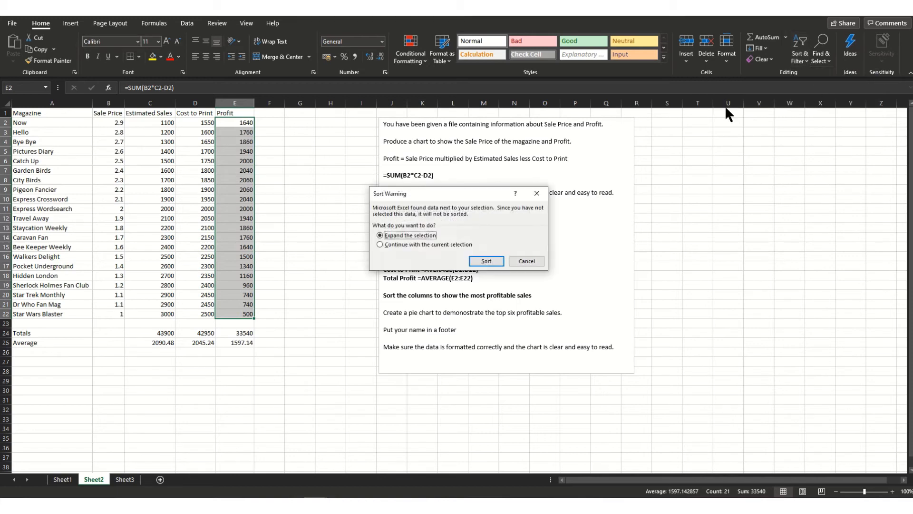
left_click(477, 257)
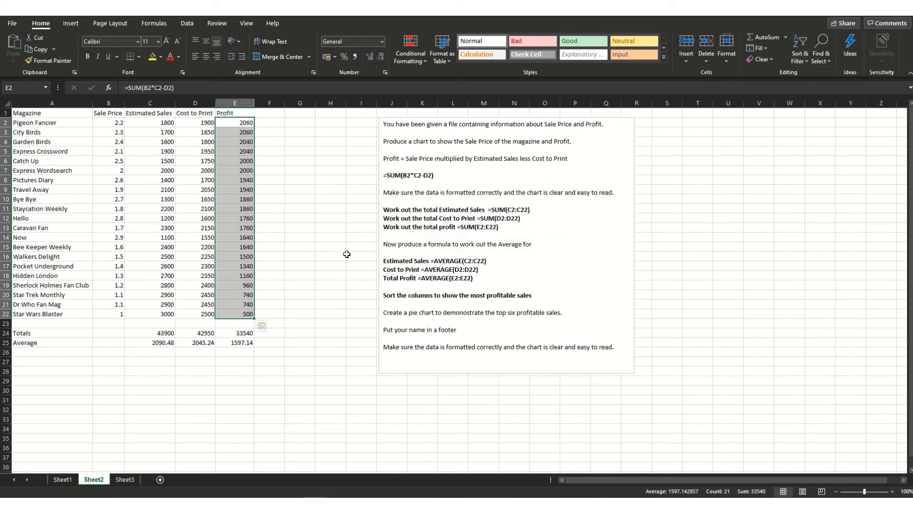
left_click(325, 238)
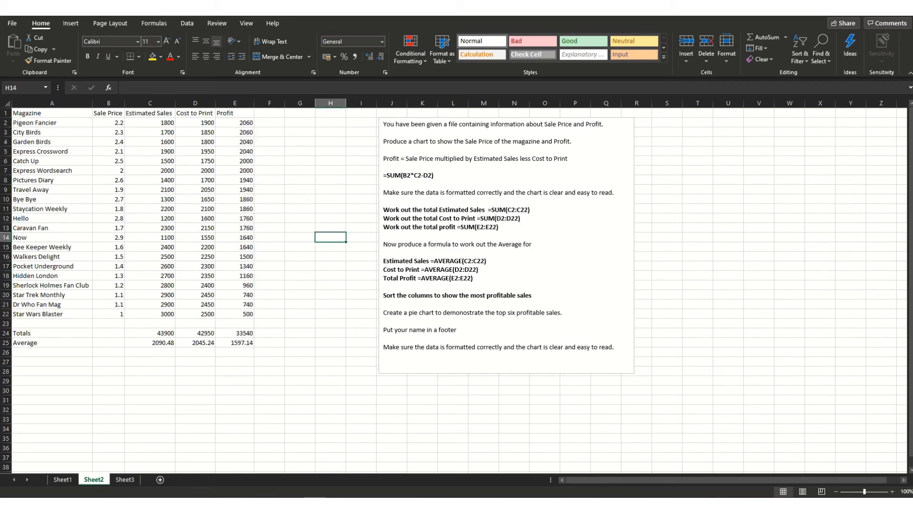
Step: Merge the Totals label cells A24:B24 into one cell
left_click_drag(29, 333, 103, 337)
right_click(102, 336)
key("Escape")
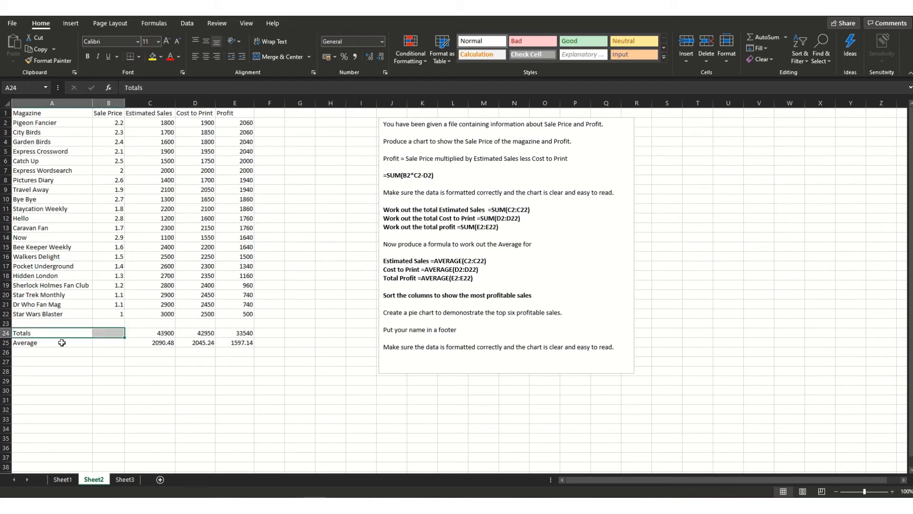
left_click(309, 57)
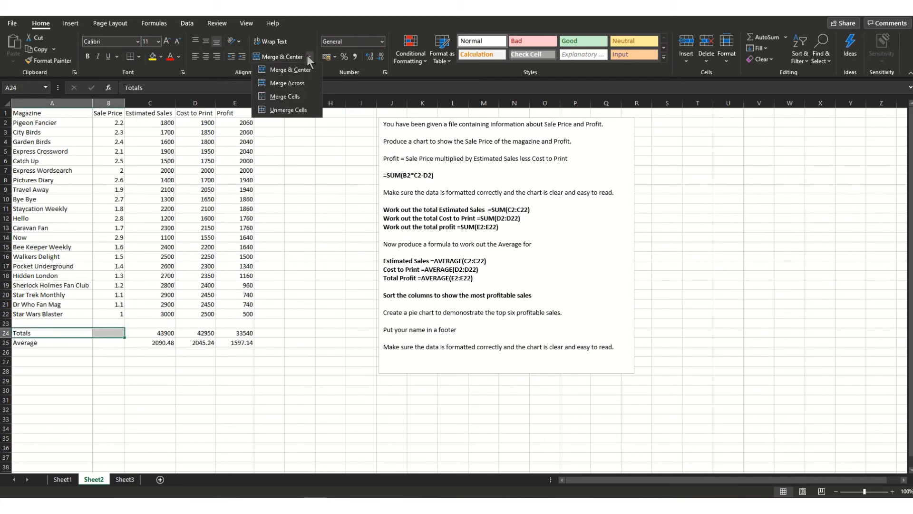
left_click(282, 99)
Step: Merge the Average label cells A25:B25 and left-align the label
left_click_drag(37, 346, 100, 342)
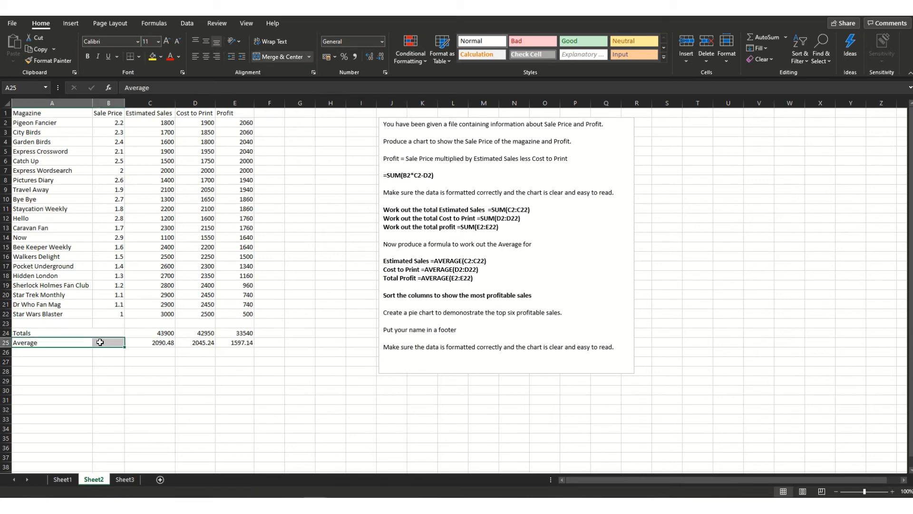
left_click(281, 58)
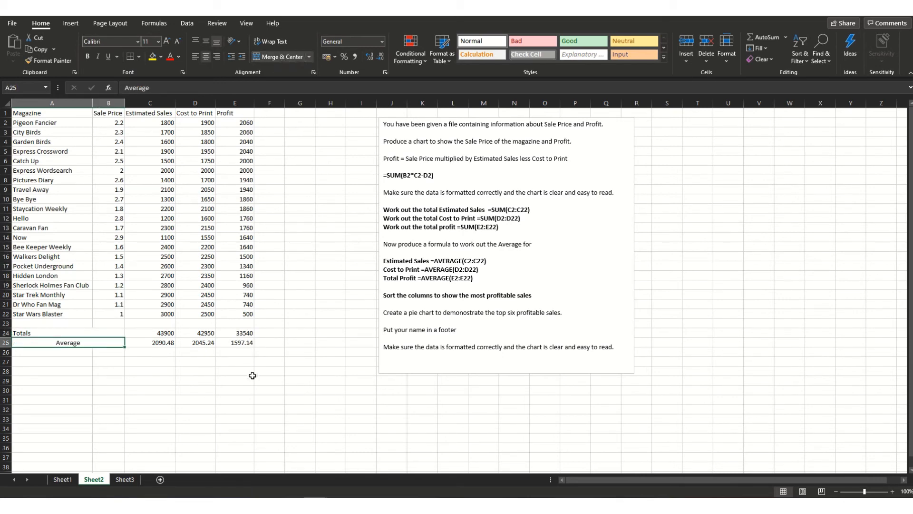
left_click(310, 57)
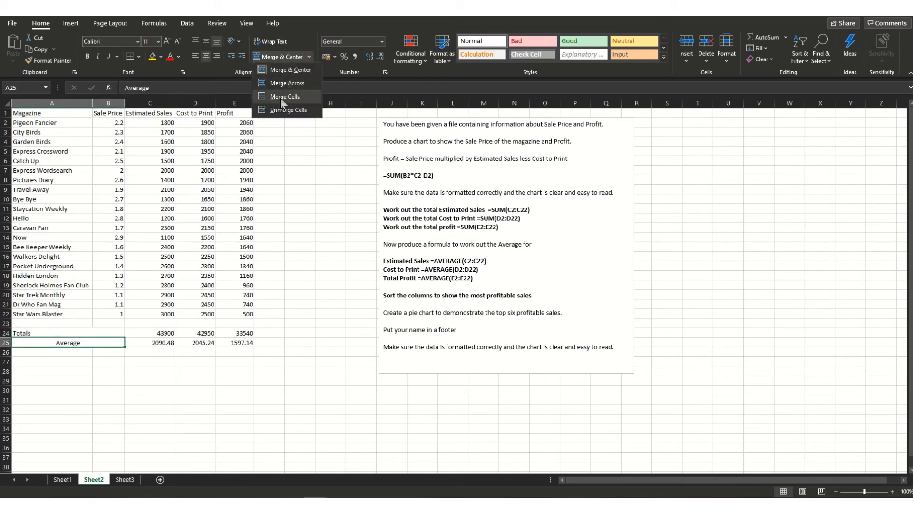
left_click(281, 97)
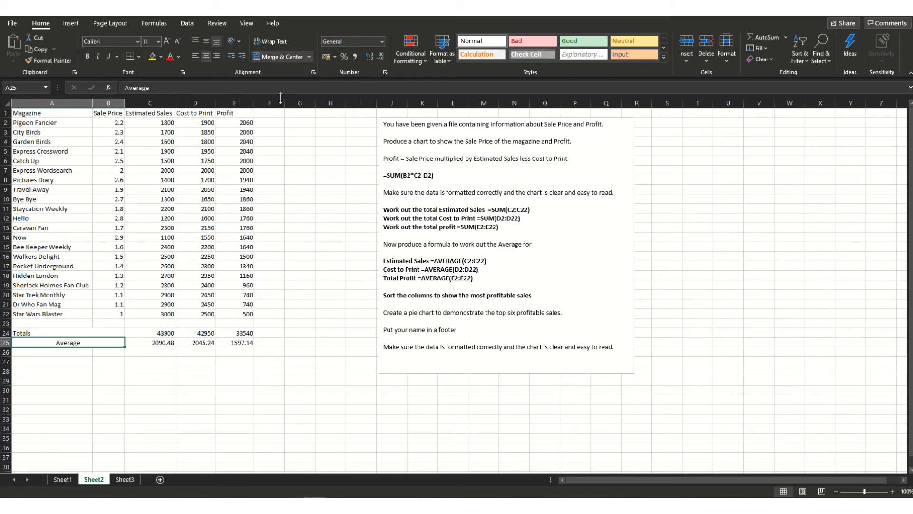
left_click(195, 57)
left_click(291, 294)
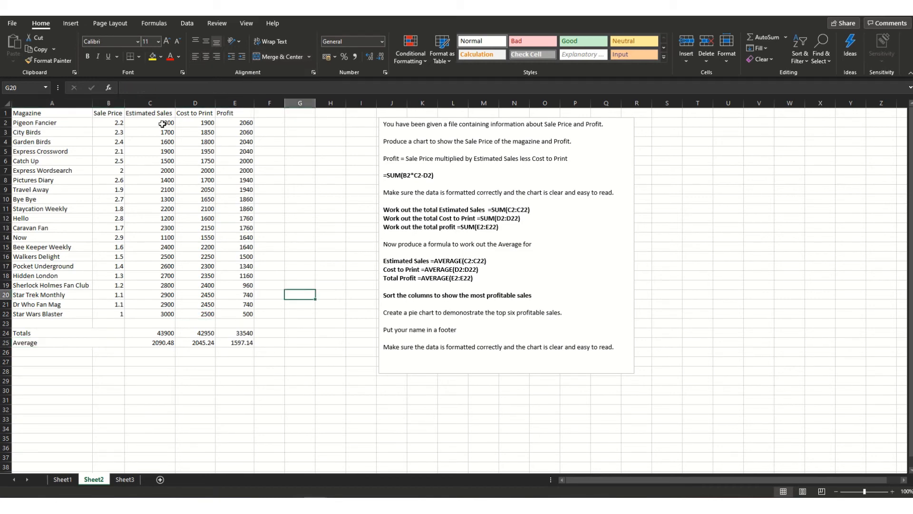
Step: Format data values B2:E22 and totals/averages C24:E25 as £ currency
left_click_drag(114, 123, 235, 316)
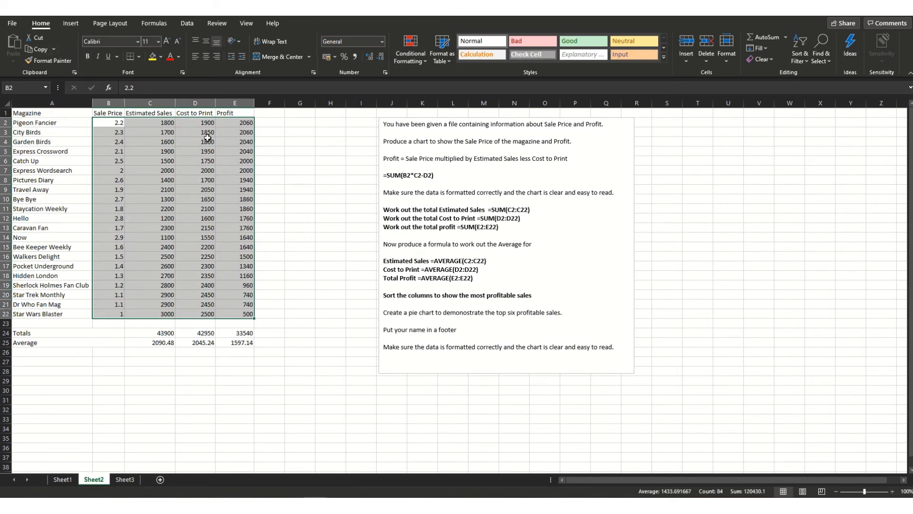
left_click(381, 41)
left_click(365, 107)
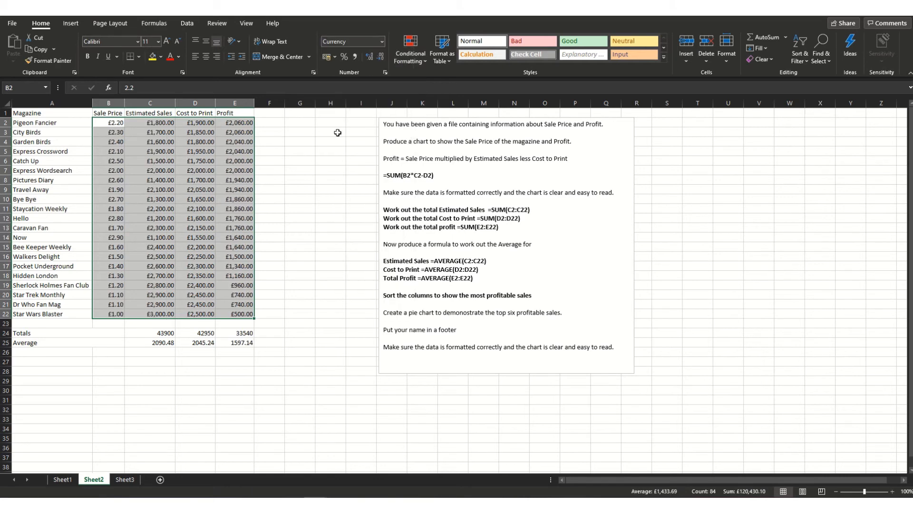
left_click_drag(152, 335, 235, 342)
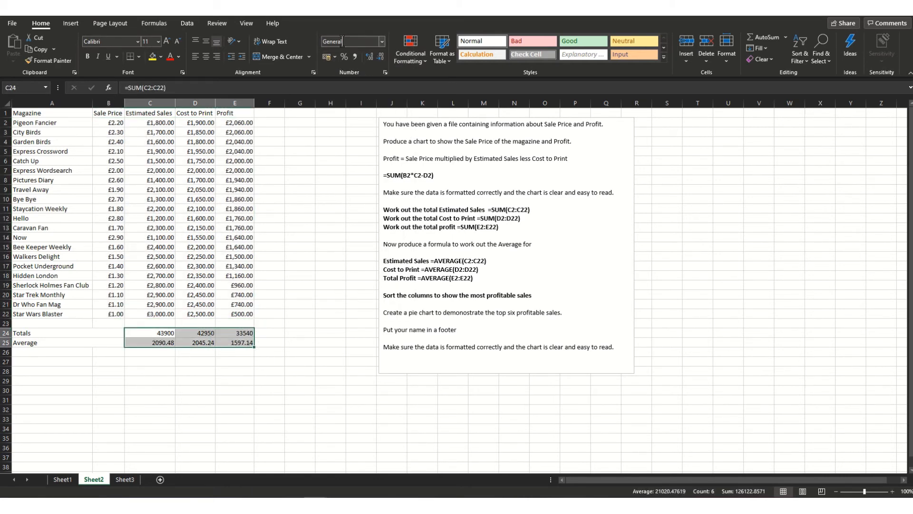
left_click(381, 42)
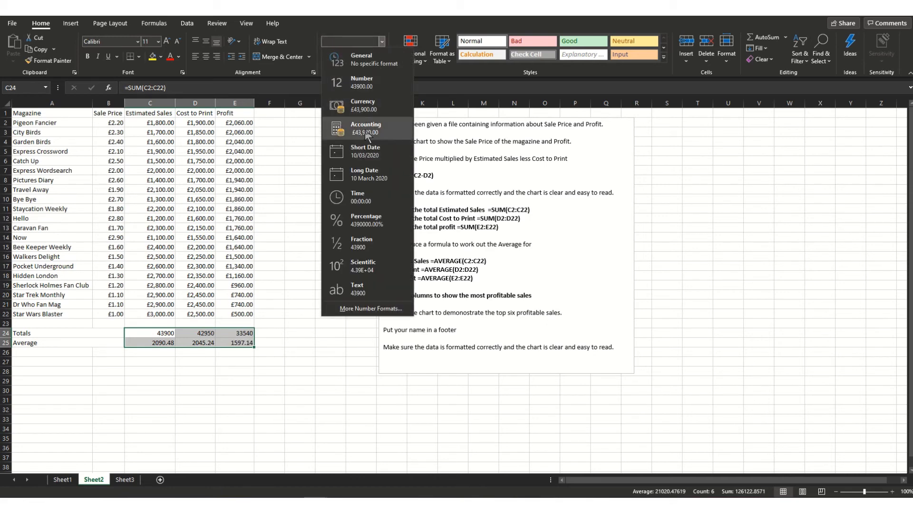
left_click(364, 109)
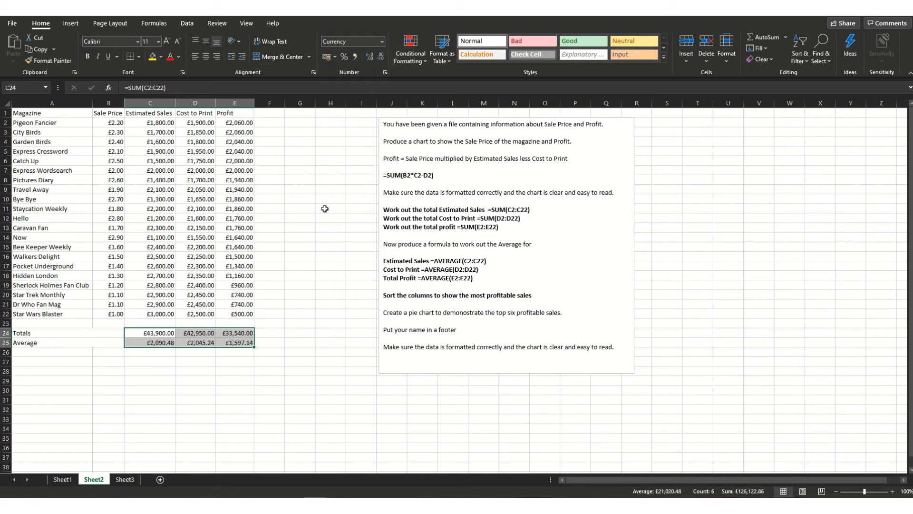
left_click(321, 273)
Step: Right-align the Cost to Print and Profit columns, including their headers
left_click(202, 114)
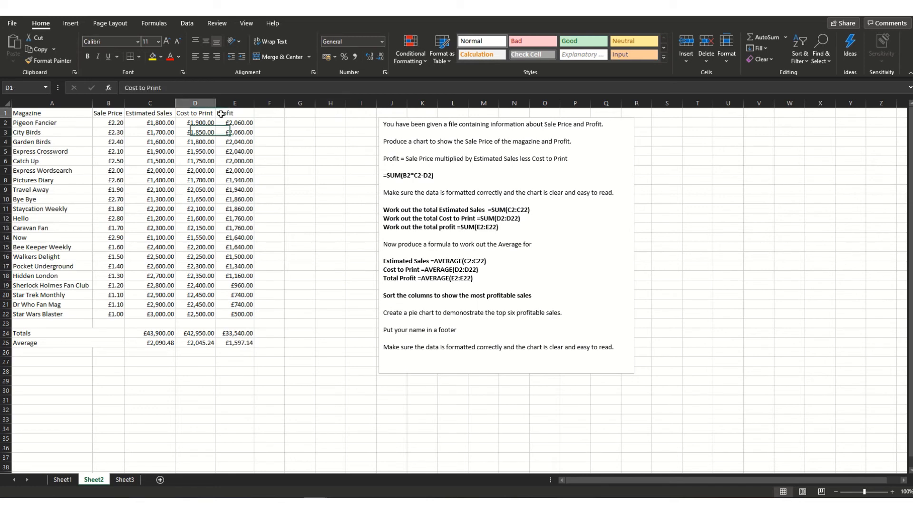
left_click_drag(221, 114, 224, 114)
left_click(214, 56)
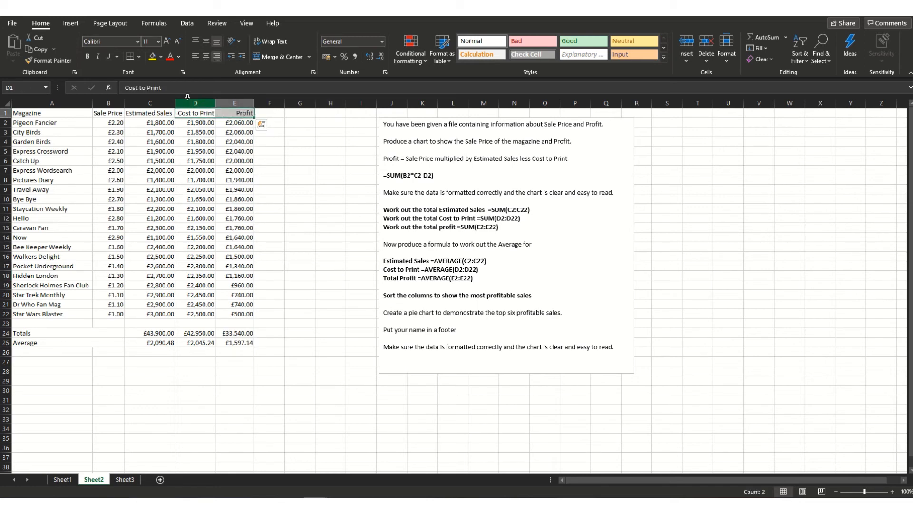
left_click(193, 121)
left_click_drag(191, 114, 243, 313)
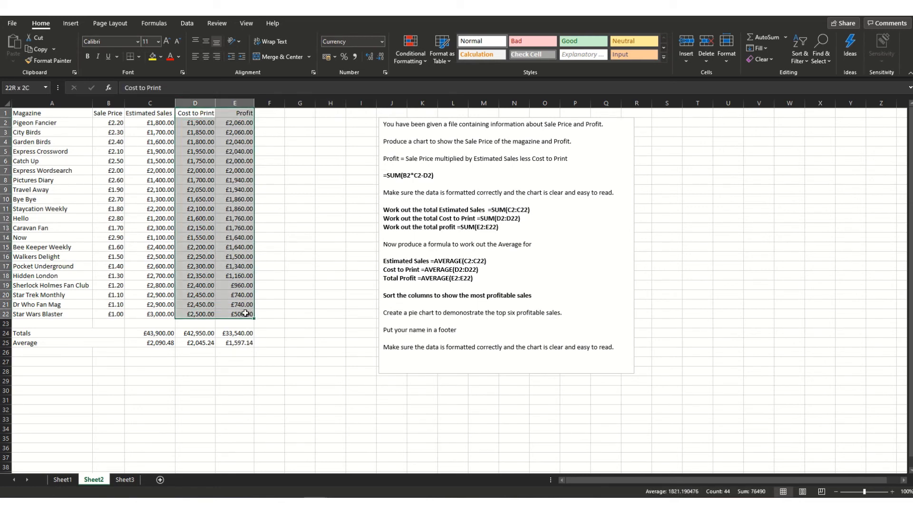
left_click(218, 55)
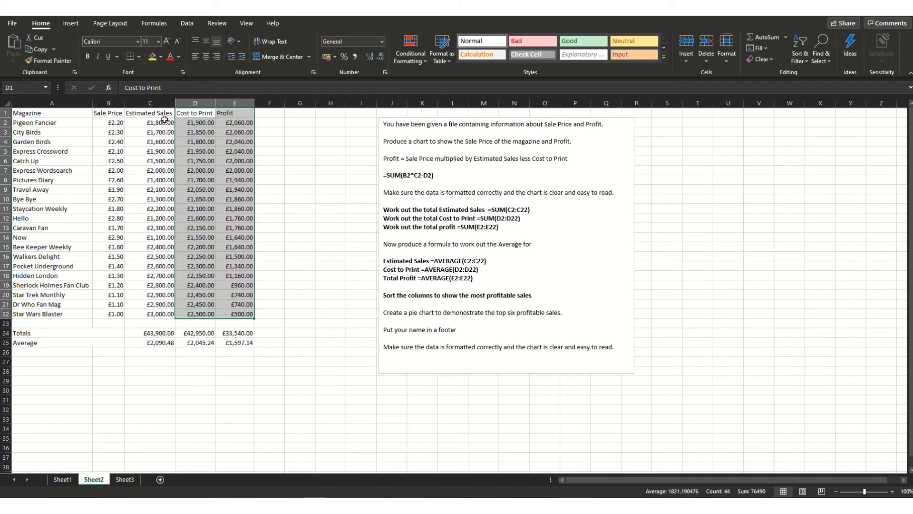
left_click_drag(165, 115, 18, 313)
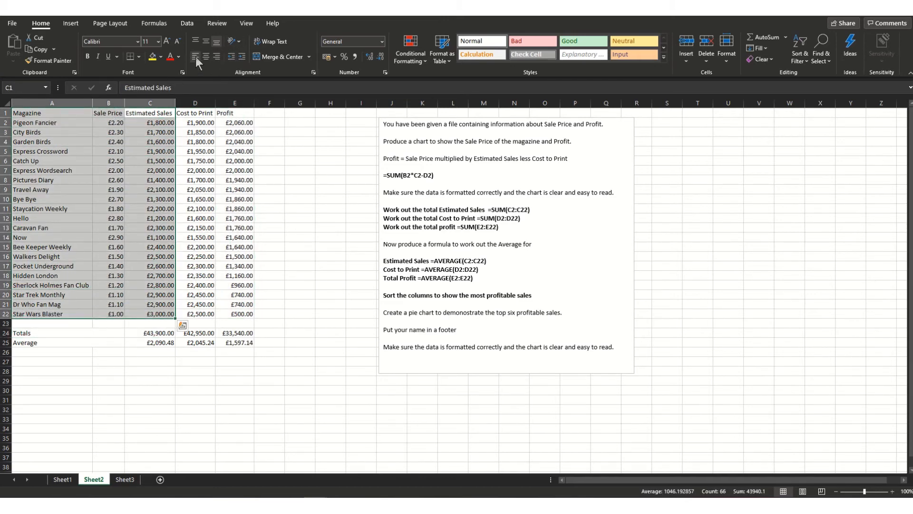
left_click_drag(189, 114, 238, 304)
left_click(219, 59)
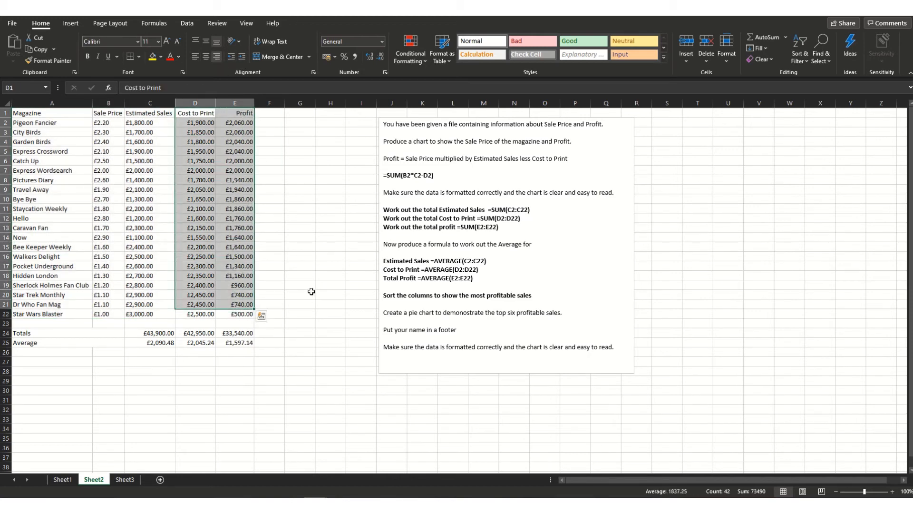
left_click(312, 199)
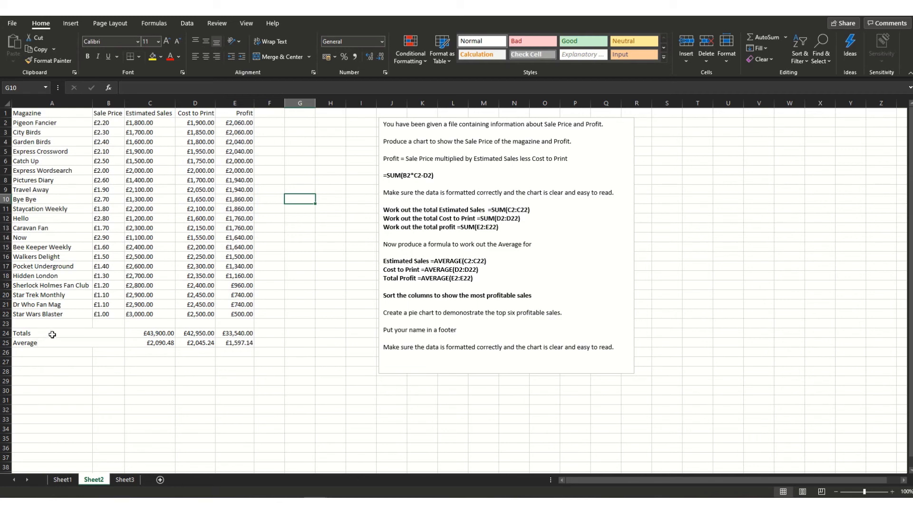
Step: Left-align the Totals and Average labels and right-align the Sale Price and Estimated Sales columns
left_click_drag(64, 337, 231, 345)
left_click(192, 56)
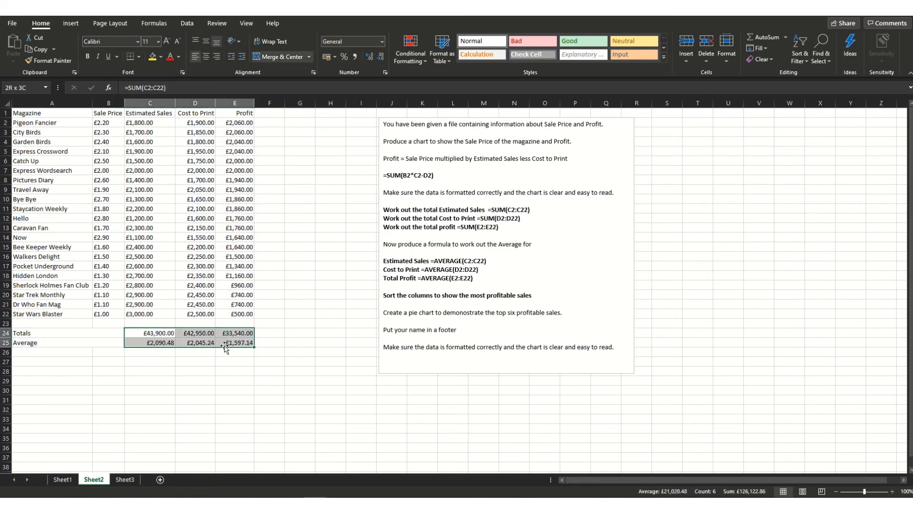
left_click(153, 332)
left_click_drag(107, 113, 153, 315)
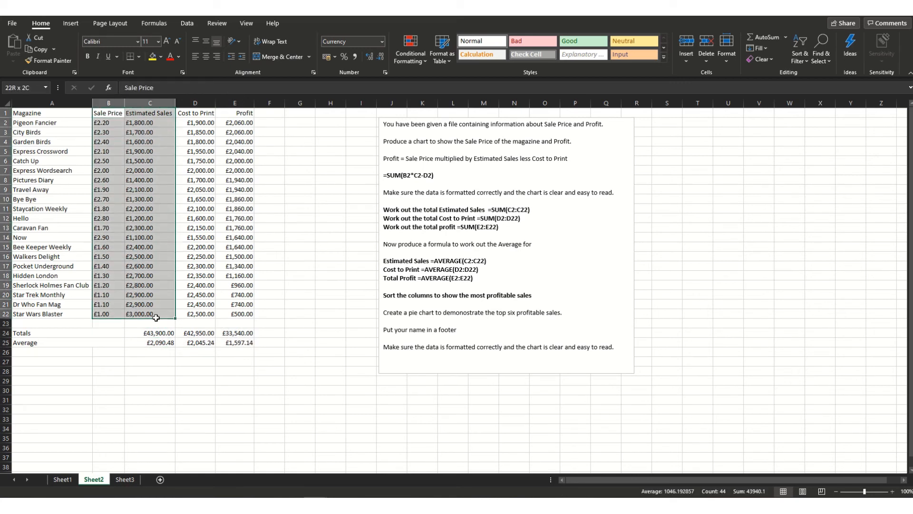
left_click(217, 56)
left_click_drag(347, 234, 344, 235)
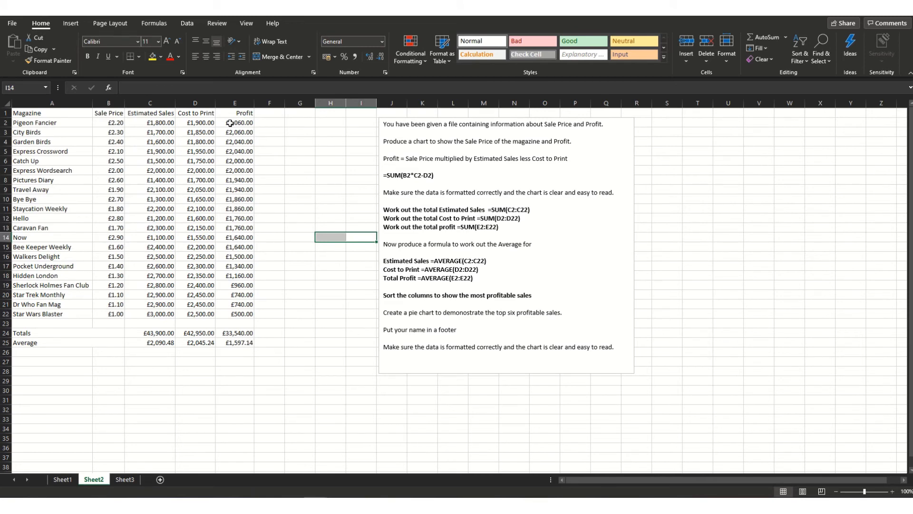
Step: Bold the header row, the magazine names A2:A22, and the Totals and Average labels
left_click_drag(48, 114, 236, 114)
left_click(88, 55)
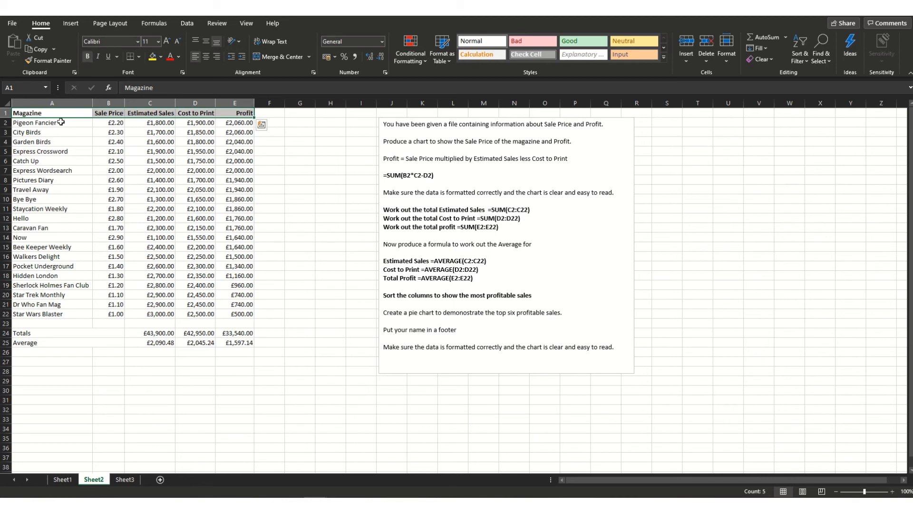
left_click_drag(58, 123, 110, 343)
left_click(88, 55)
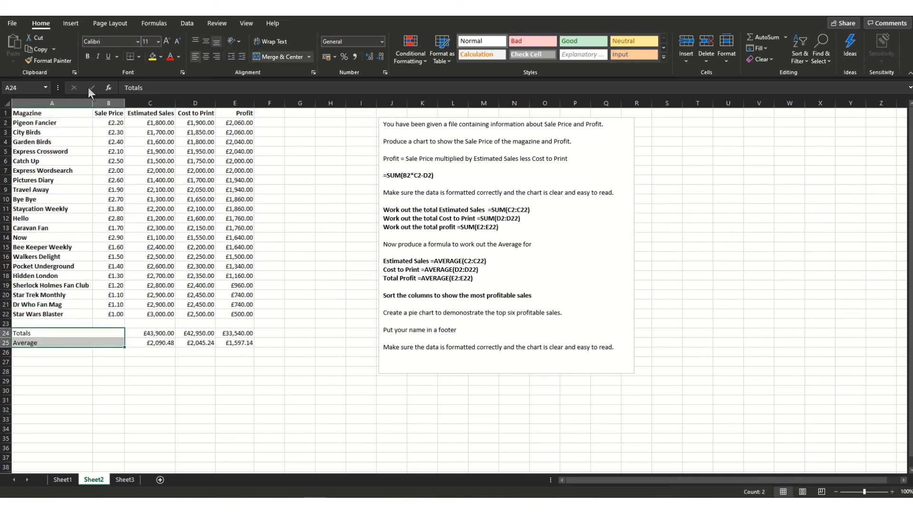
left_click(88, 56)
Step: Apply All Borders to A1:E22 and A24:E25, then move the instructions box further right
left_click_drag(30, 111, 229, 311)
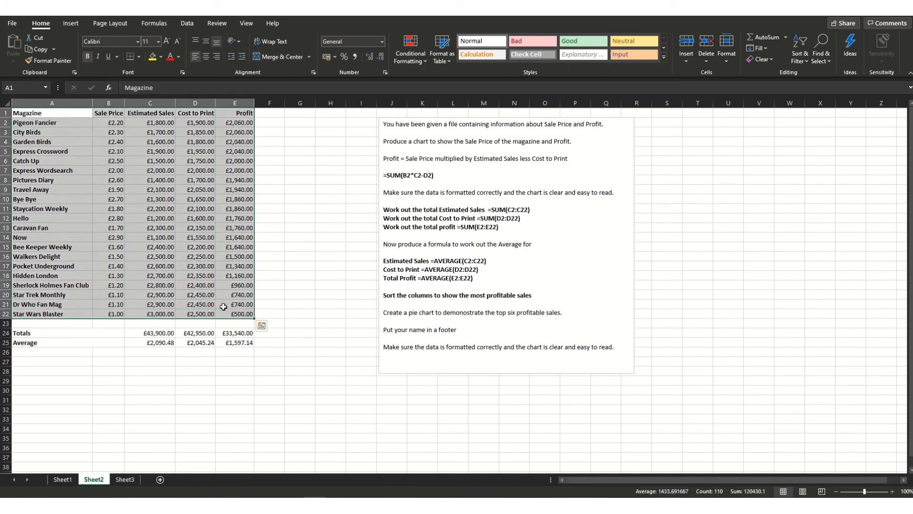
left_click(139, 57)
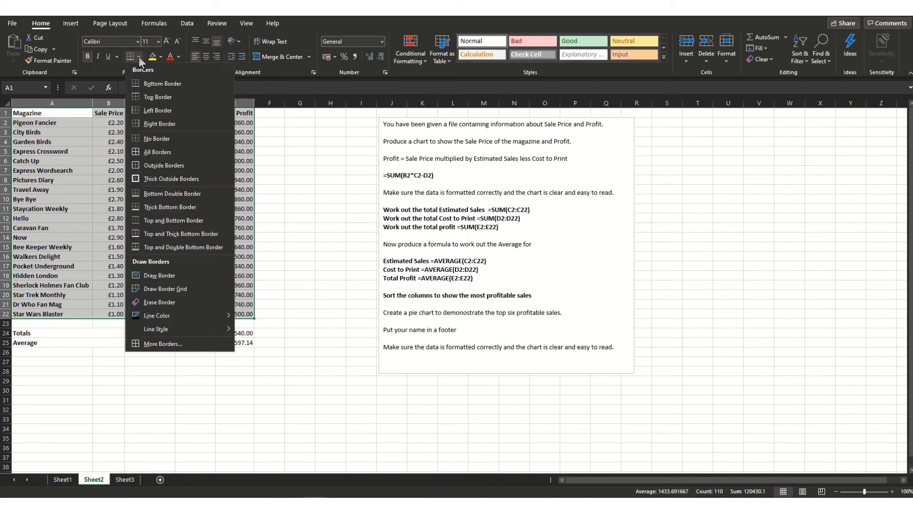
left_click(158, 152)
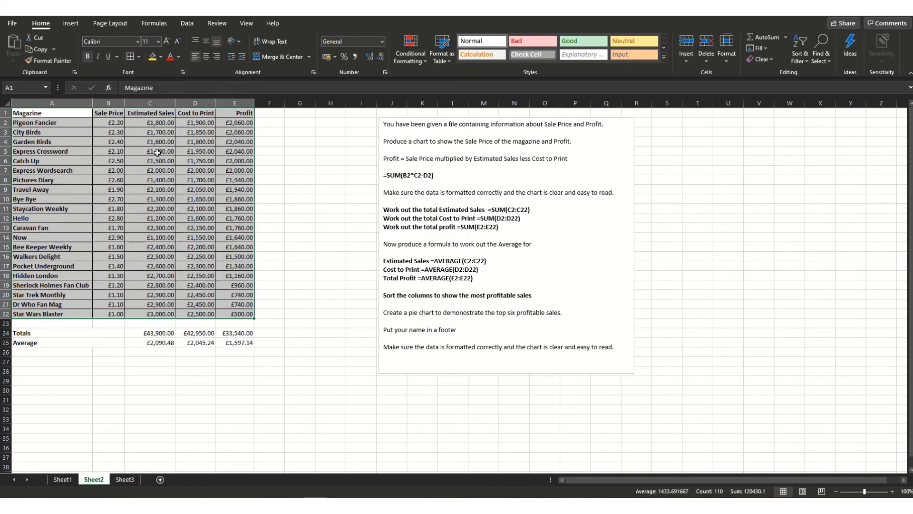
left_click_drag(40, 335, 237, 343)
left_click(129, 59)
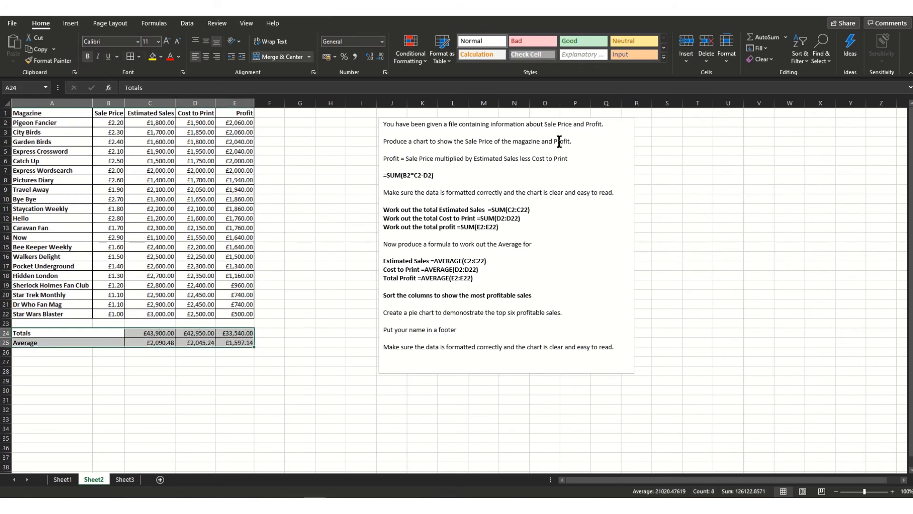
left_click(573, 120)
left_click_drag(574, 118, 710, 119)
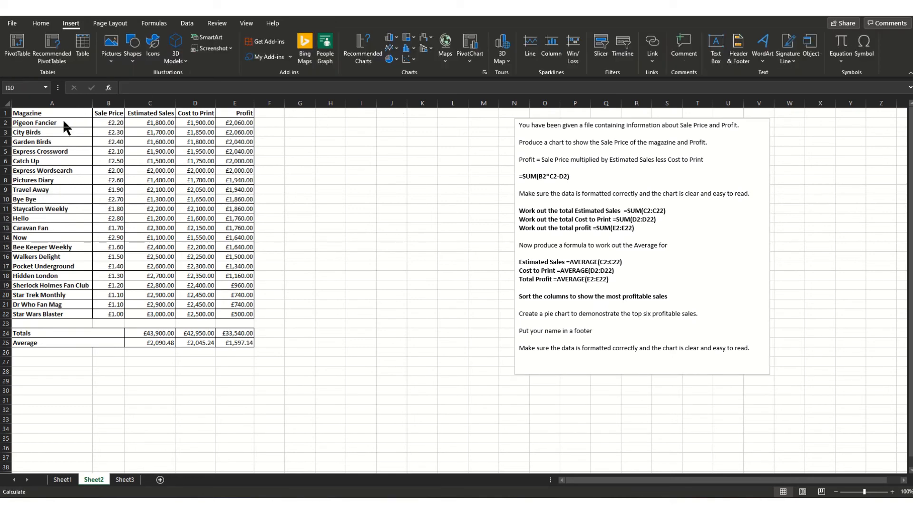
Step: Select magazine names A2:A7 with Profit figures E2:E7 and choose the recommended Pie chart
left_click_drag(63, 123, 73, 164)
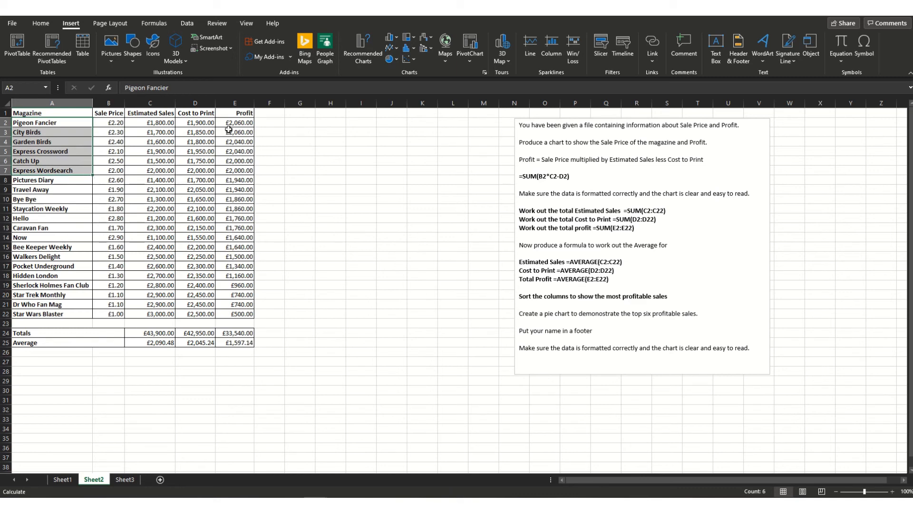
left_click_drag(229, 123, 231, 169)
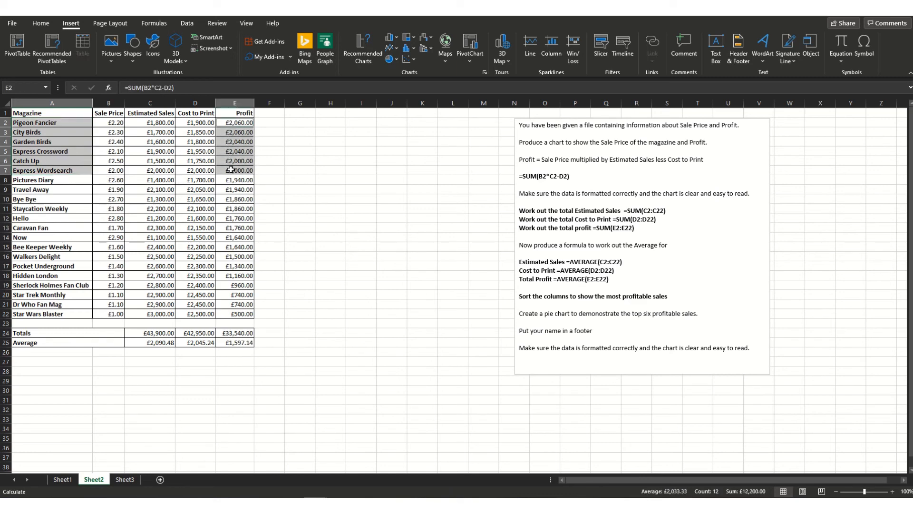
left_click(364, 58)
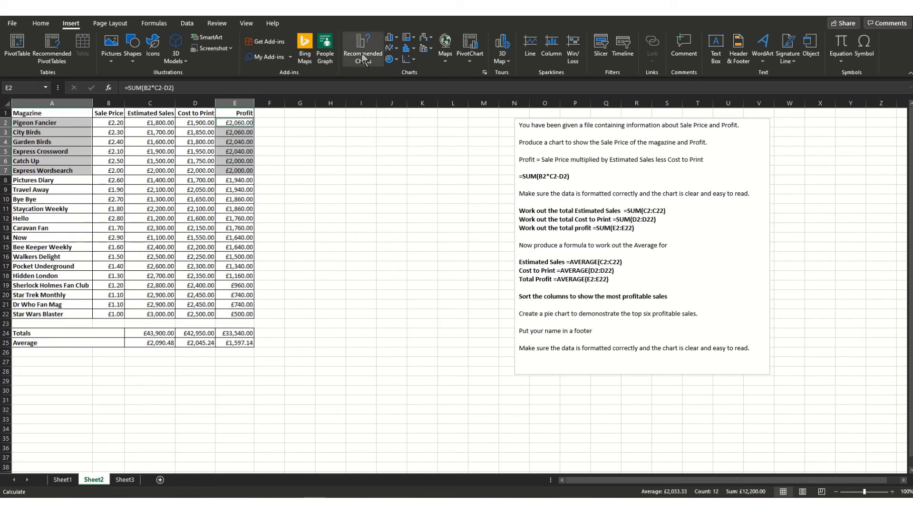
left_click_drag(458, 112, 537, 121)
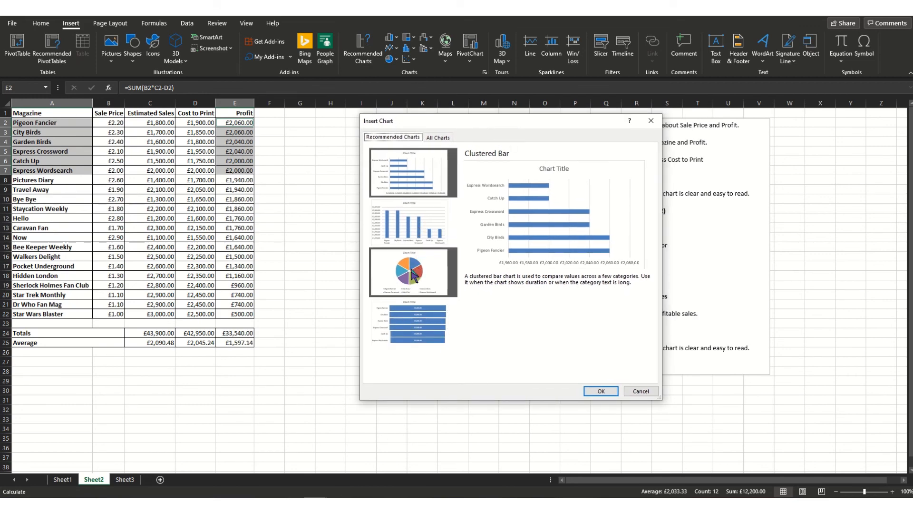
left_click(432, 138)
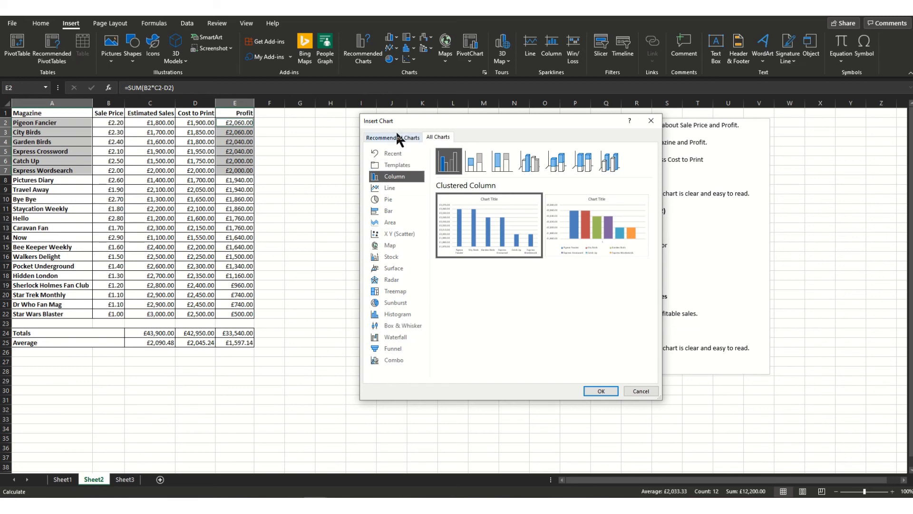
left_click(390, 199)
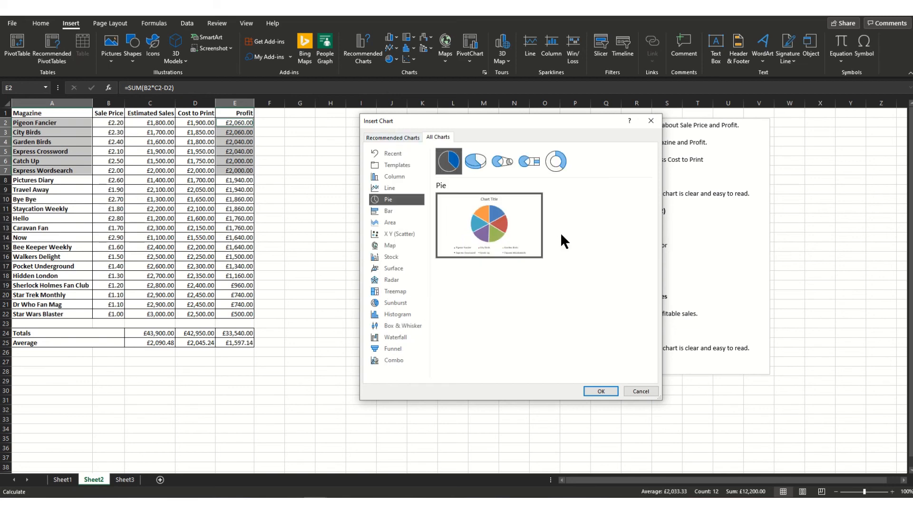
left_click(394, 136)
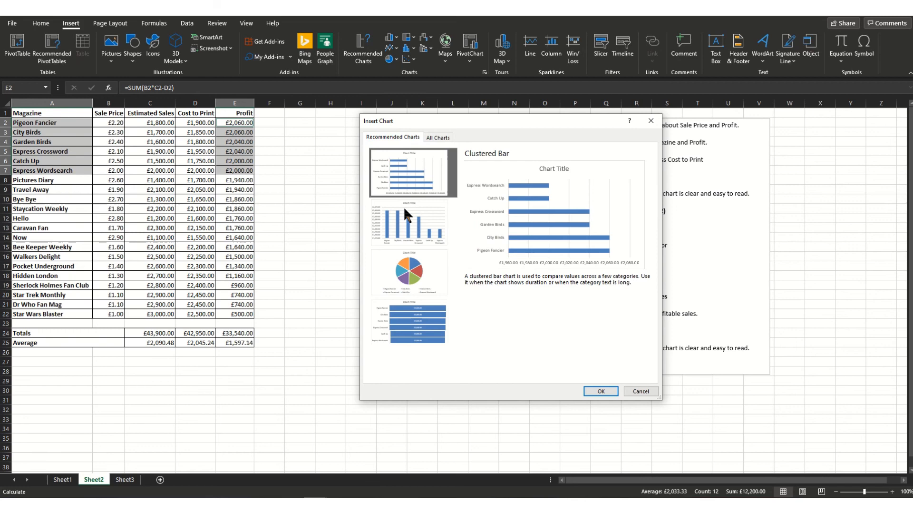
left_click(406, 274)
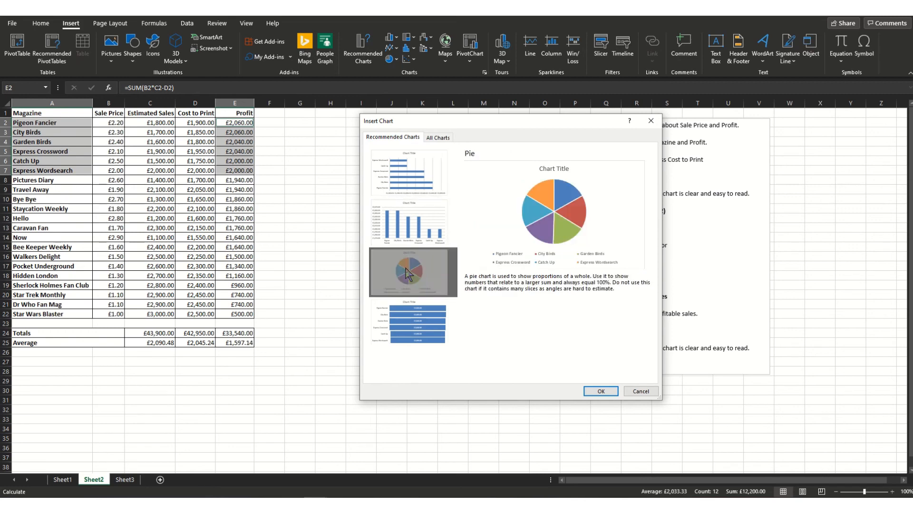
Step: Insert the pie chart, move it beside the table, and title it 'Top six selling magazines'
left_click(601, 391)
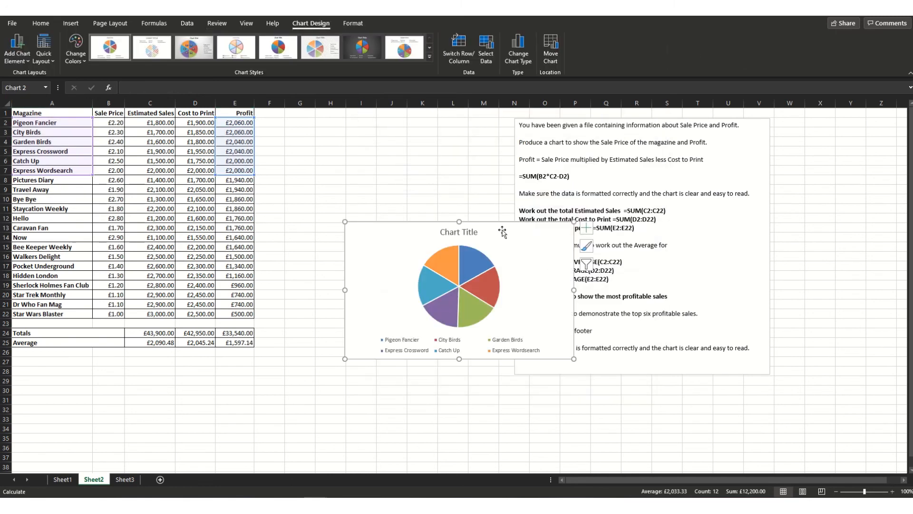
left_click_drag(502, 229, 439, 116)
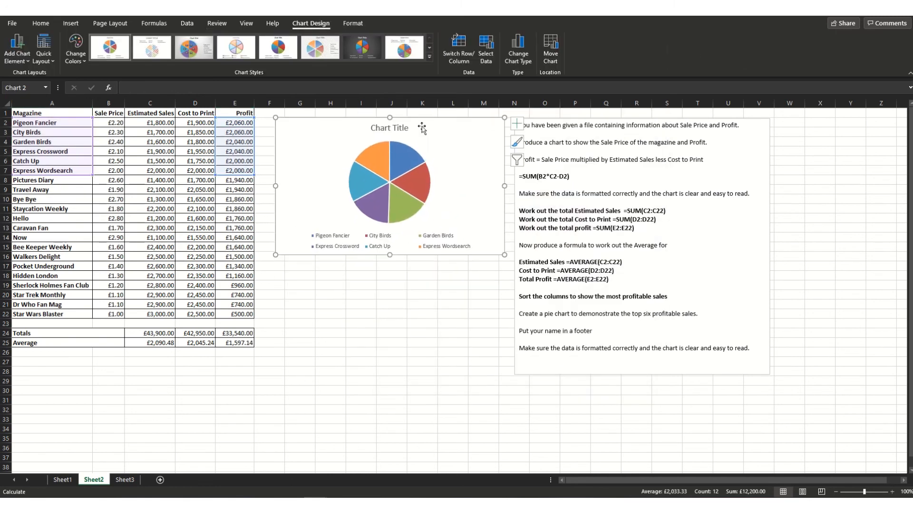
left_click(372, 126)
left_click_drag(371, 127, 417, 128)
type("Top")
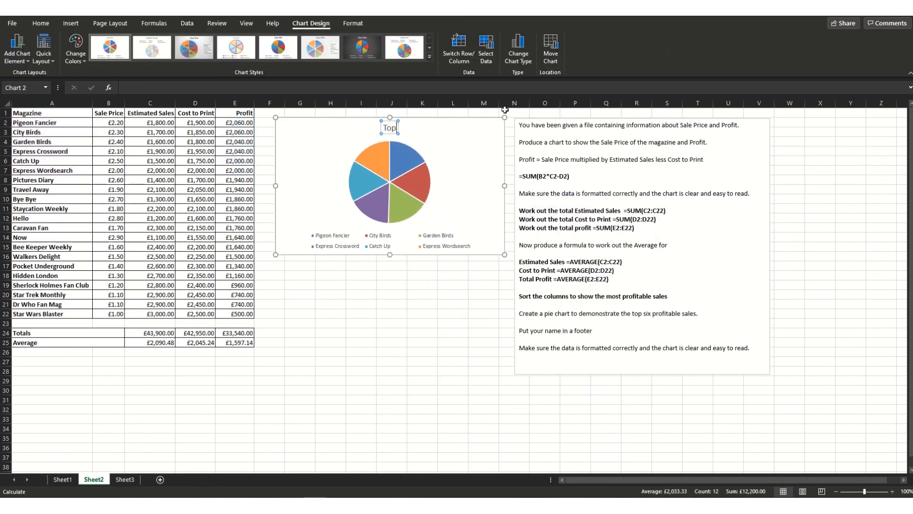
type(" six selling ma")
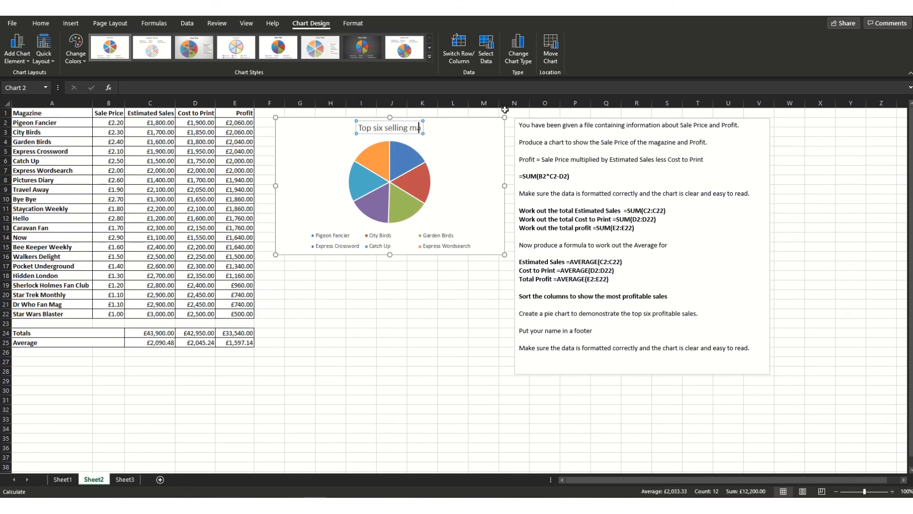
type("gazines")
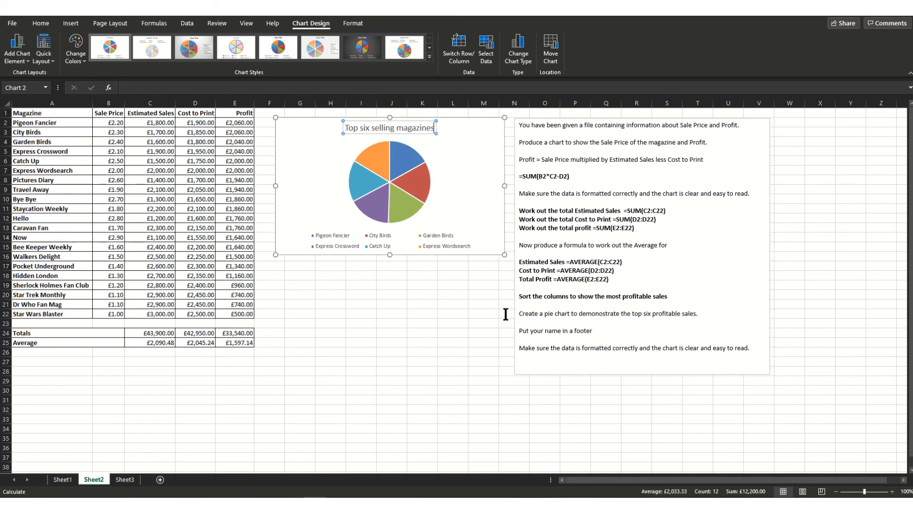
left_click(383, 330)
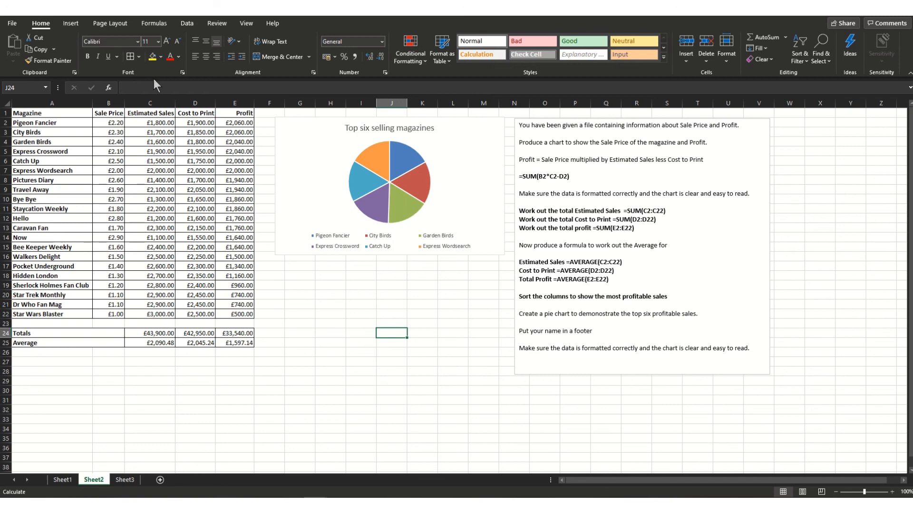
Step: Add a page-number footer preset with the author's name in the centre footer
left_click(74, 24)
left_click(732, 61)
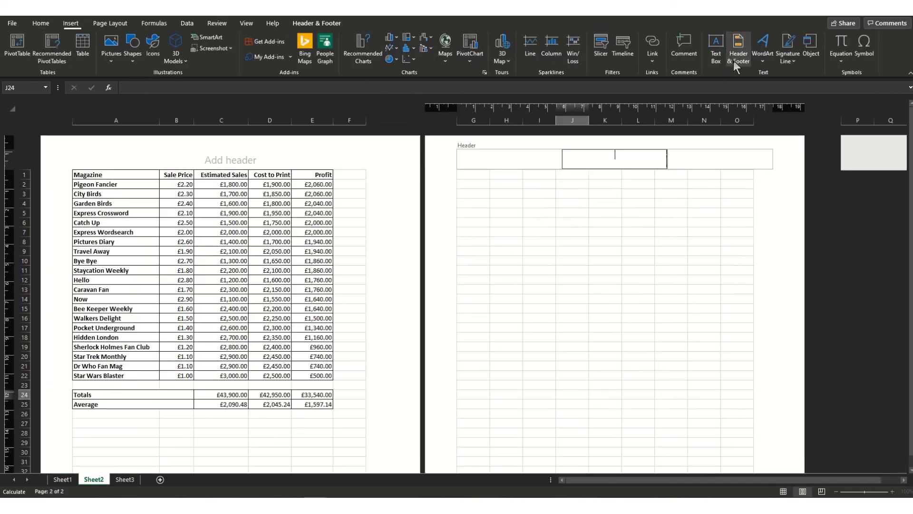
left_click(34, 52)
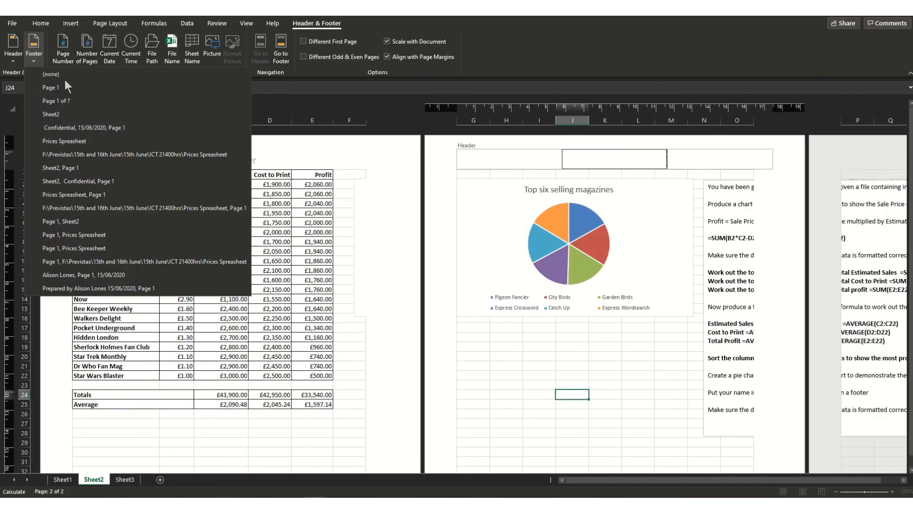
left_click(67, 100)
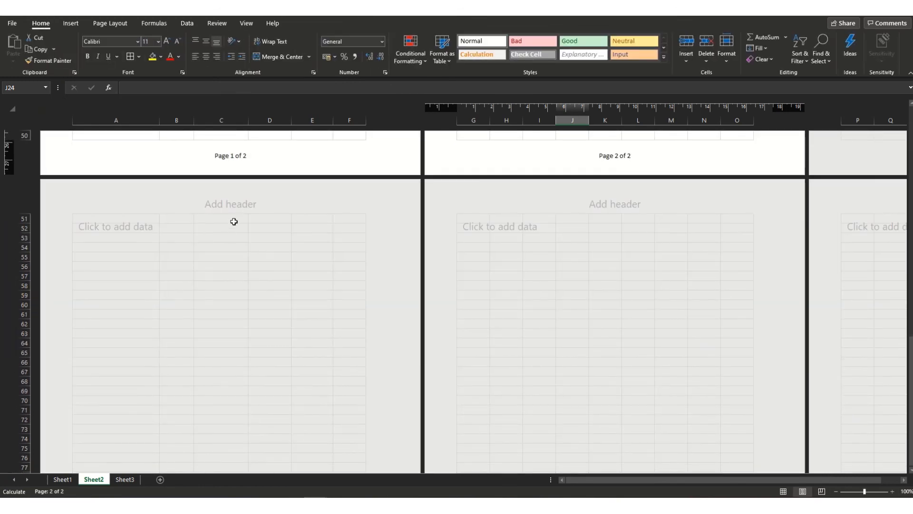
left_click(237, 151)
type("Gu")
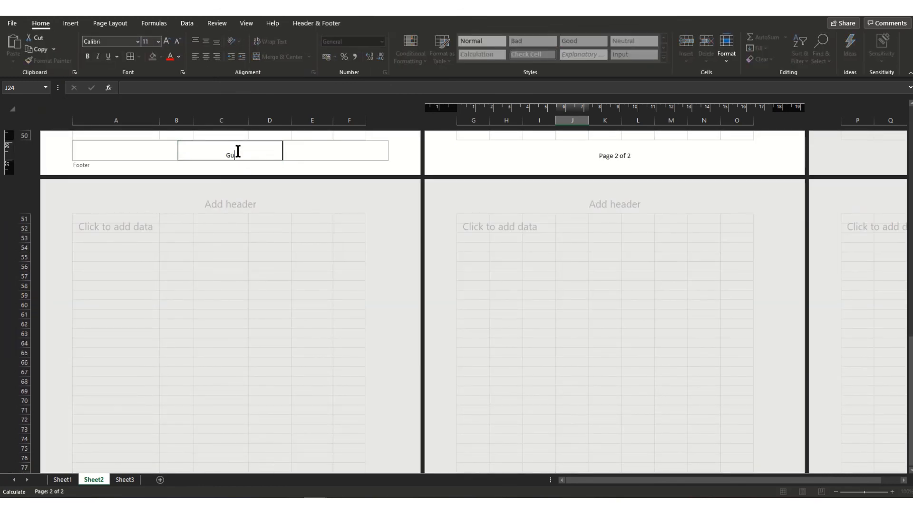
type("lliver Bowman")
left_click(409, 158)
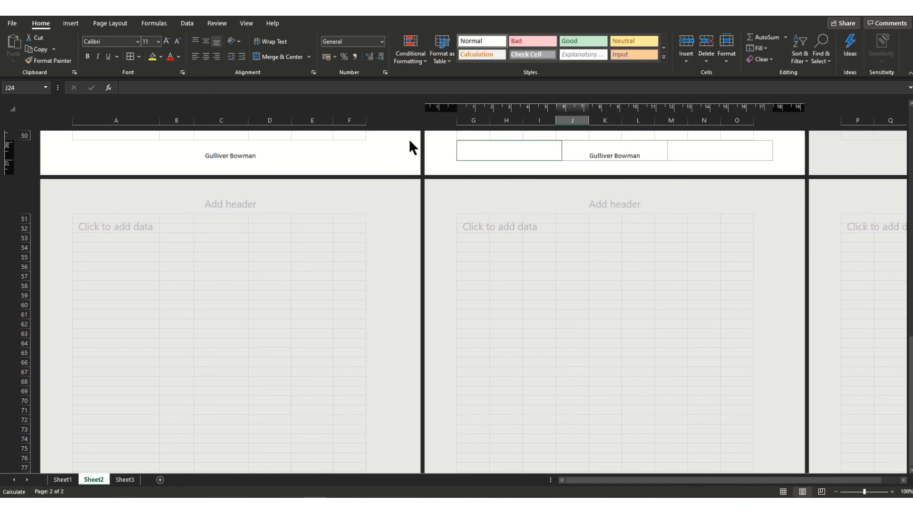
Step: Switch back to Normal view and scroll up to the top of the sheet
left_click(246, 23)
left_click(14, 47)
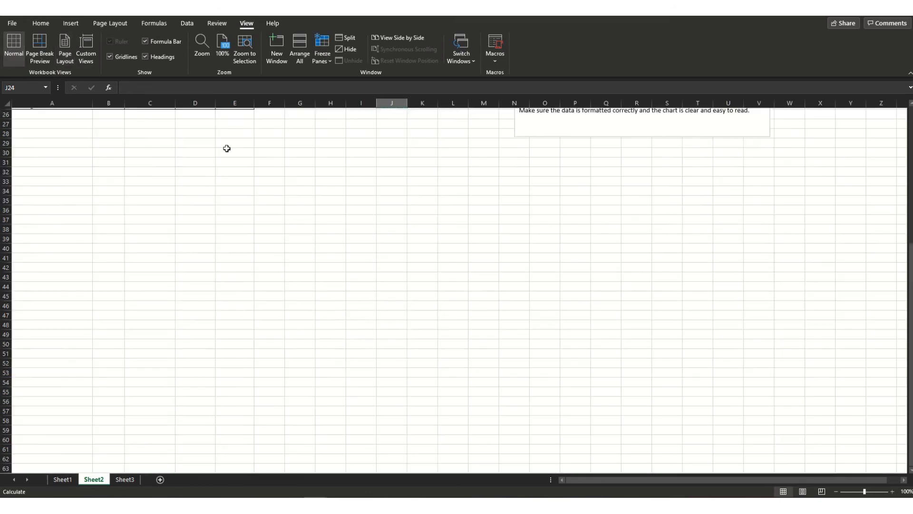
scroll(343, 314, "up", 8)
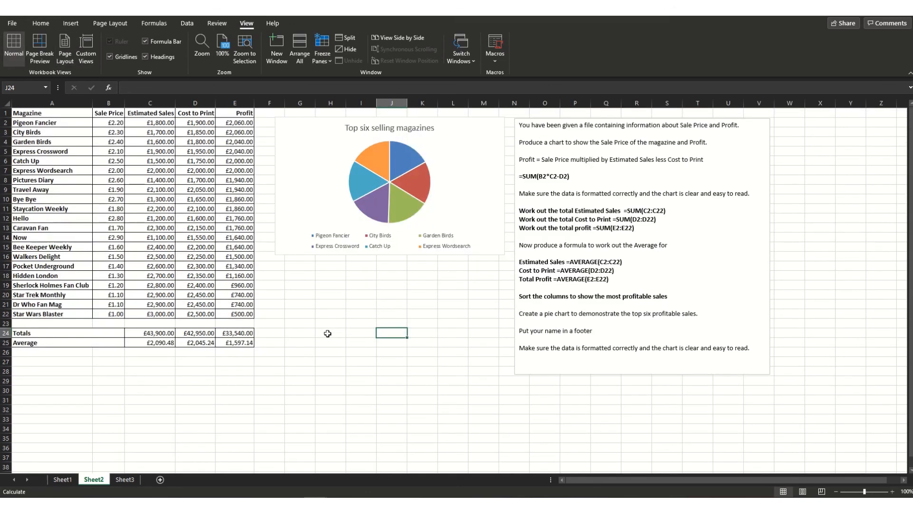